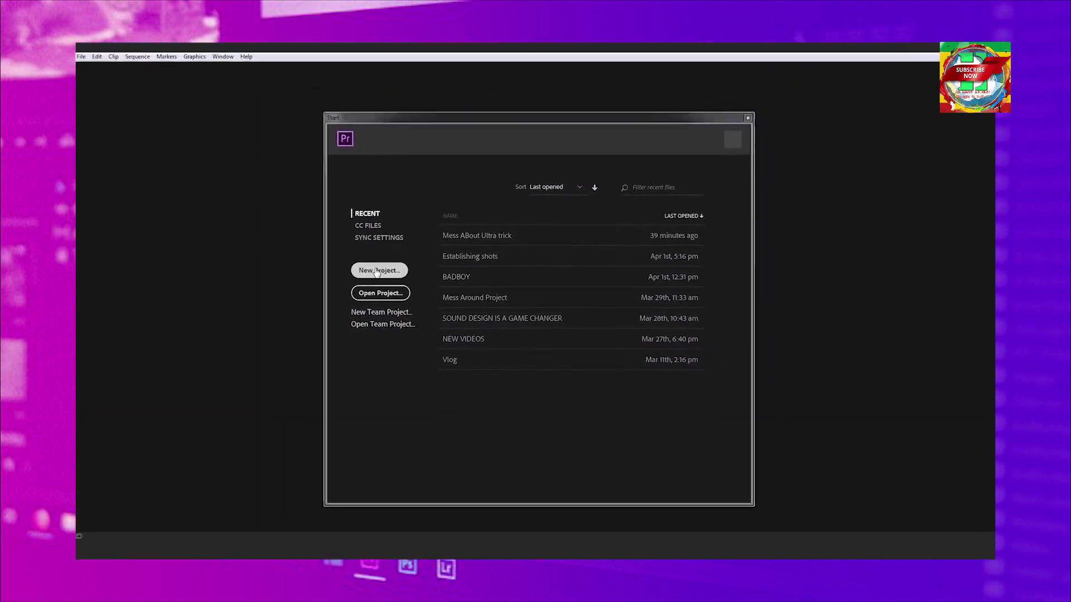
Create a new project named 'Premiere Pro Example' with the default General settings
left_click(377, 272)
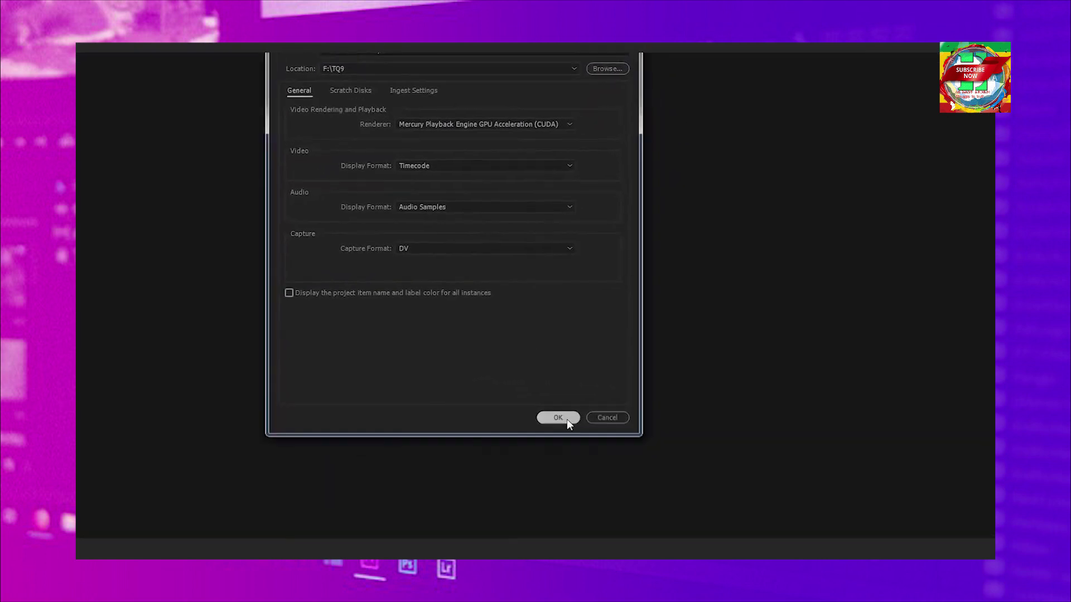
left_click(558, 418)
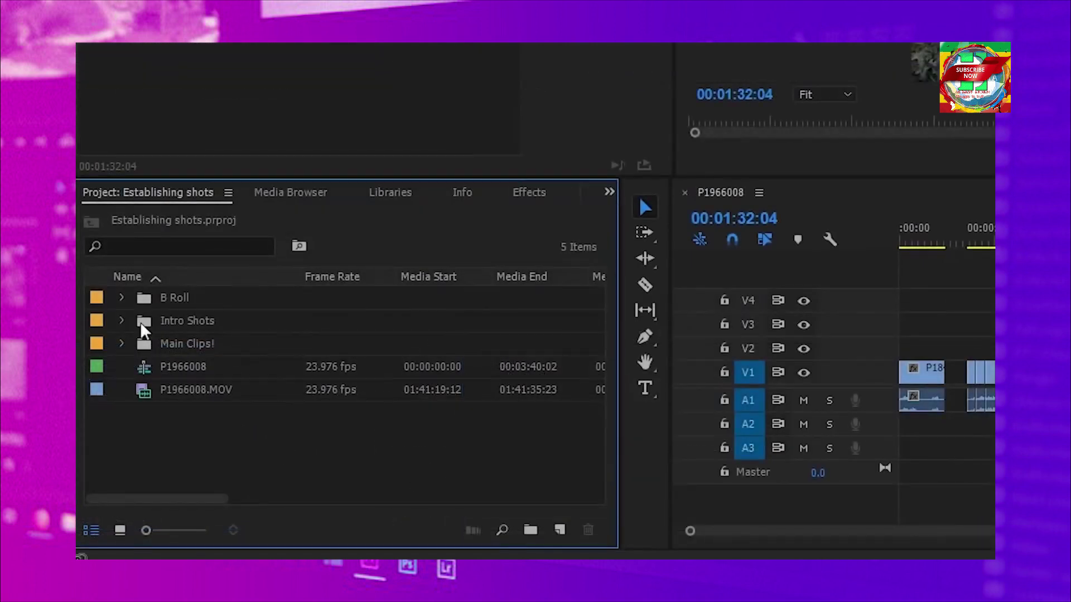
Bring the Source monitor to the front of the upper panel group
left_click(121, 297)
left_click(121, 297)
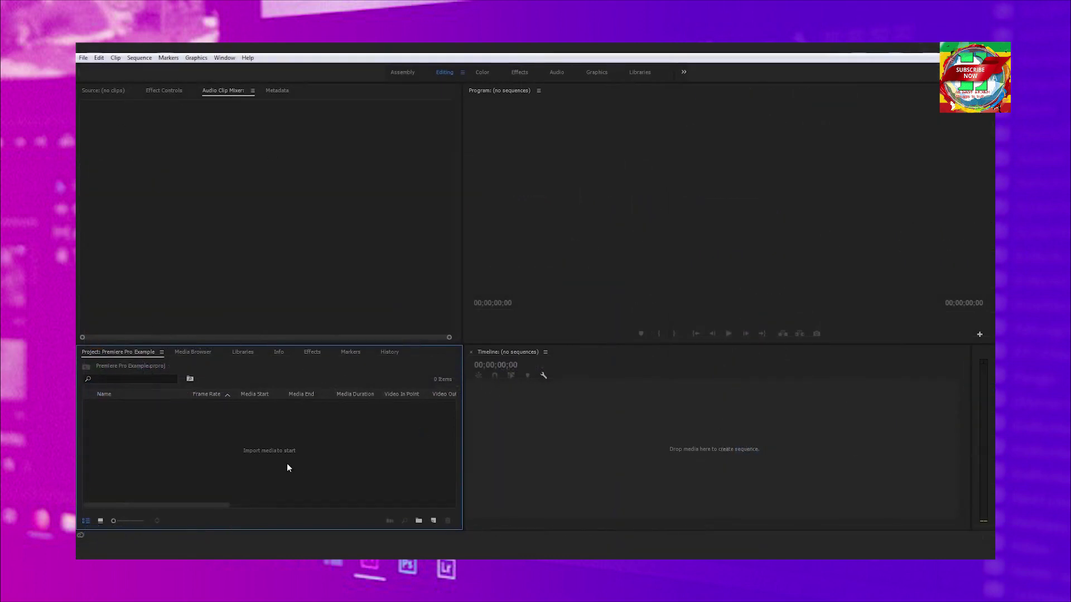
left_click(153, 192)
left_click(112, 90)
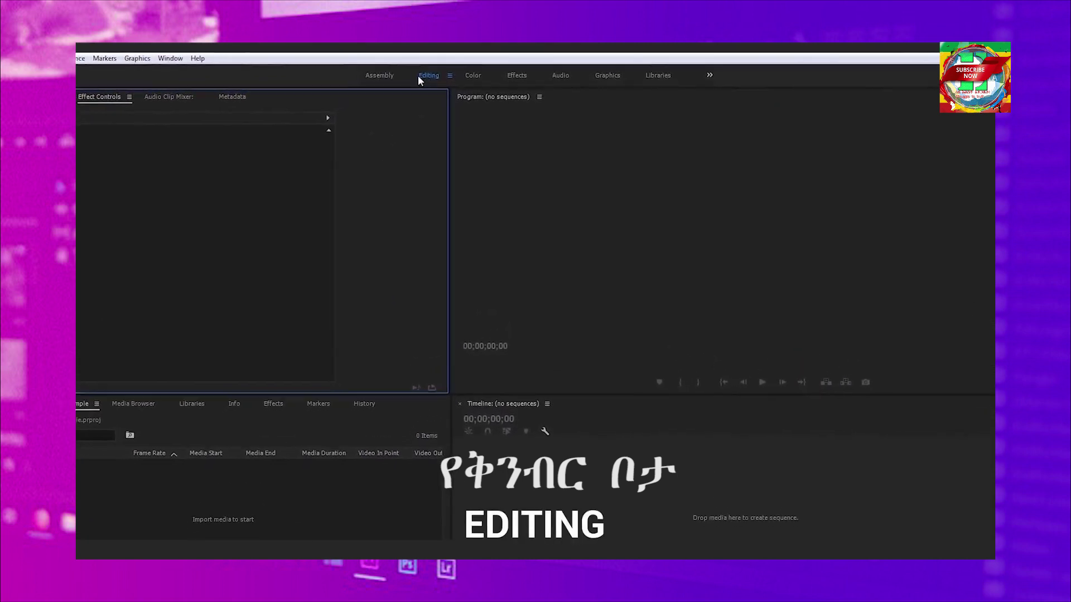
Compare the Assembly and Editing layouts, then settle on the Color workspace
left_click(392, 75)
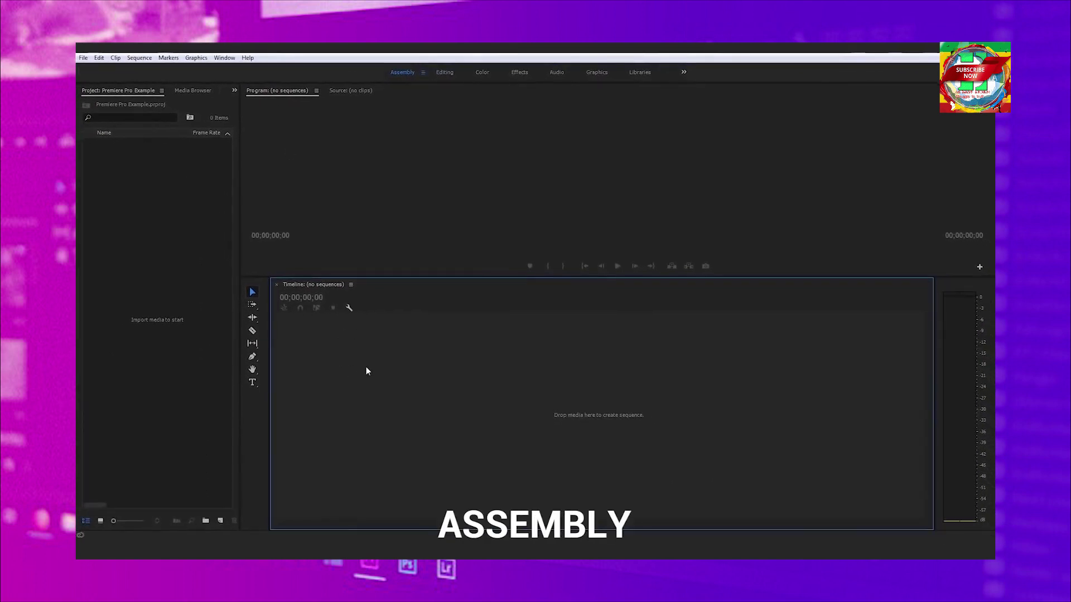
left_click(446, 70)
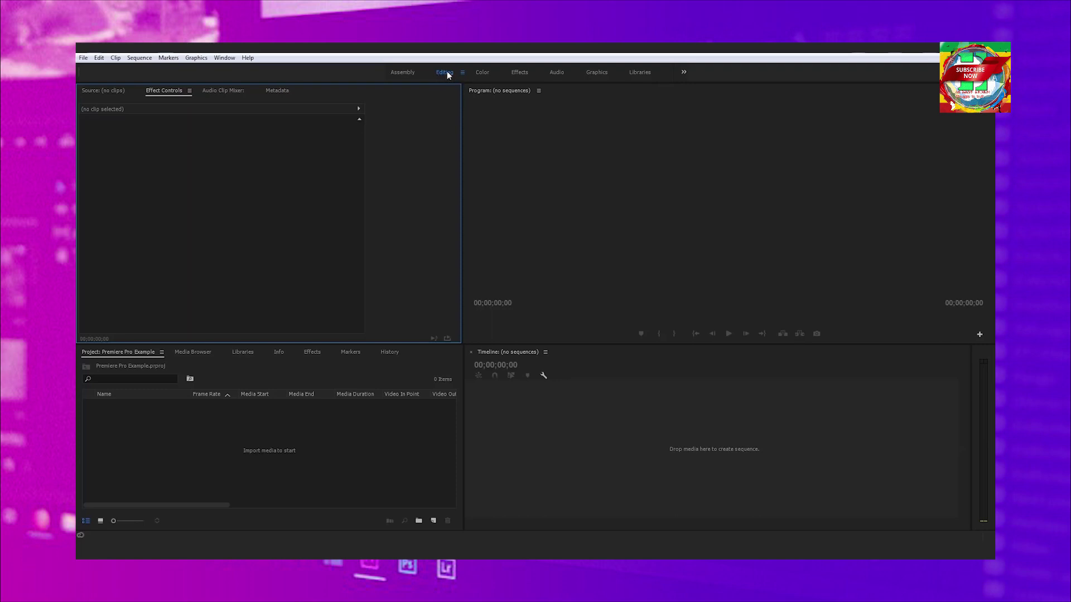
left_click(408, 72)
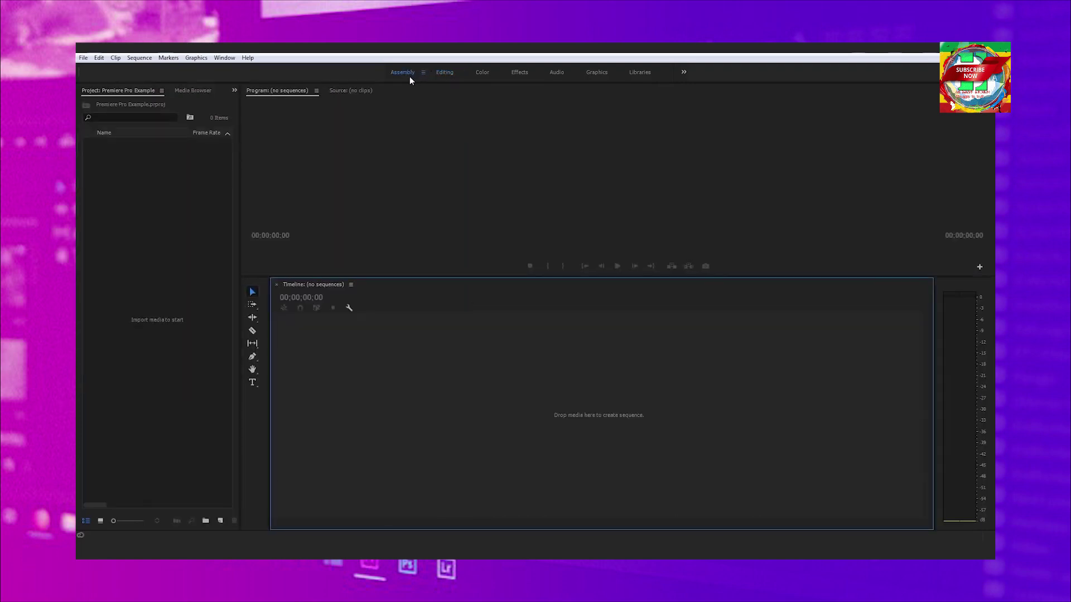
left_click(441, 71)
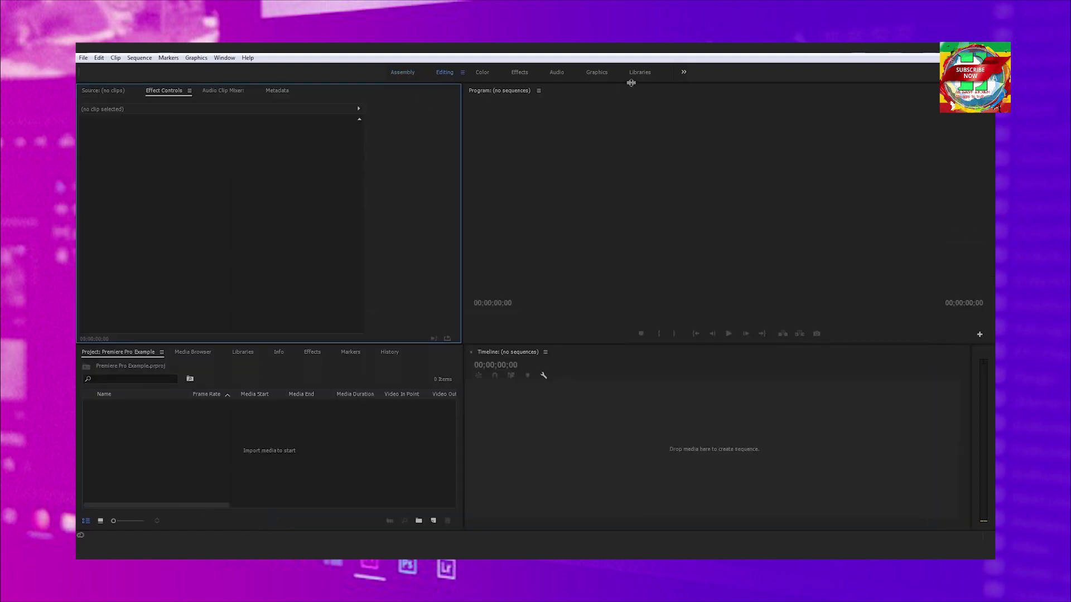
left_click(483, 72)
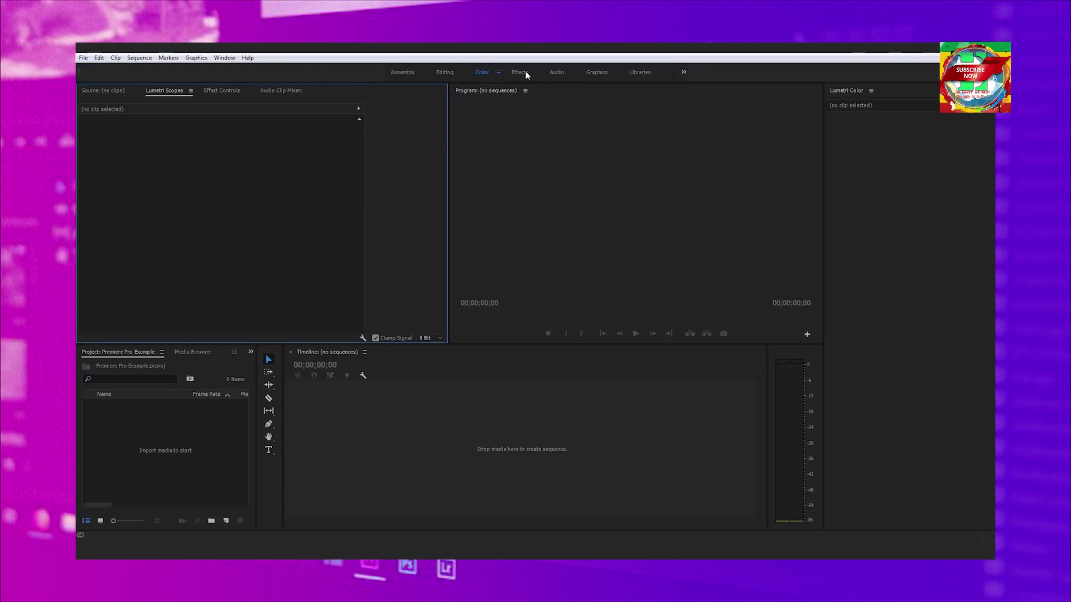
Tour the Effects, Audio, Graphics and Libraries workspaces, then go back to Editing
left_click(519, 72)
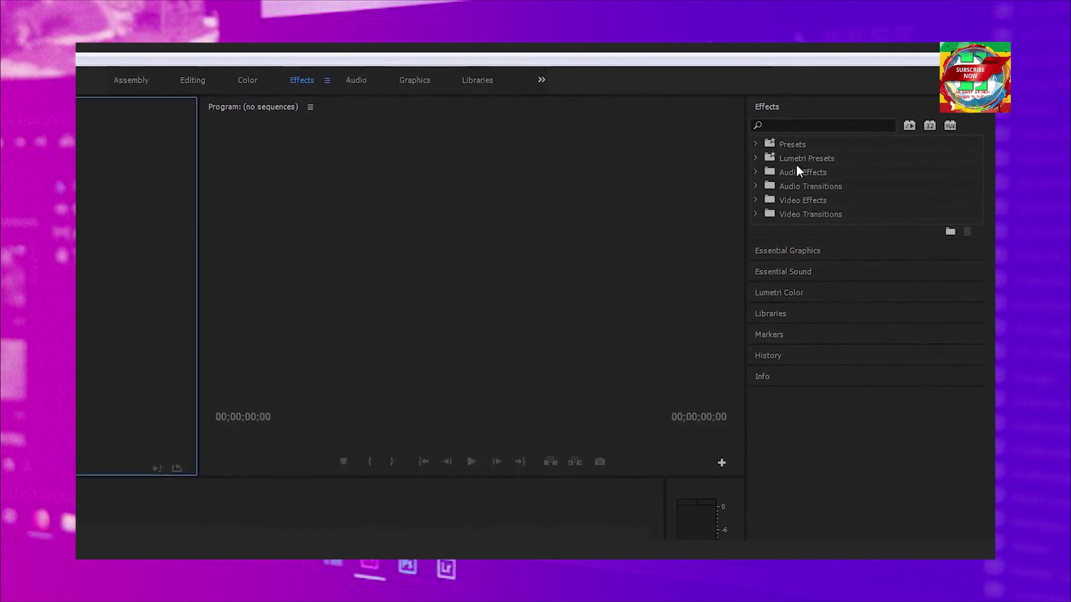
left_click(752, 147)
left_click(784, 137)
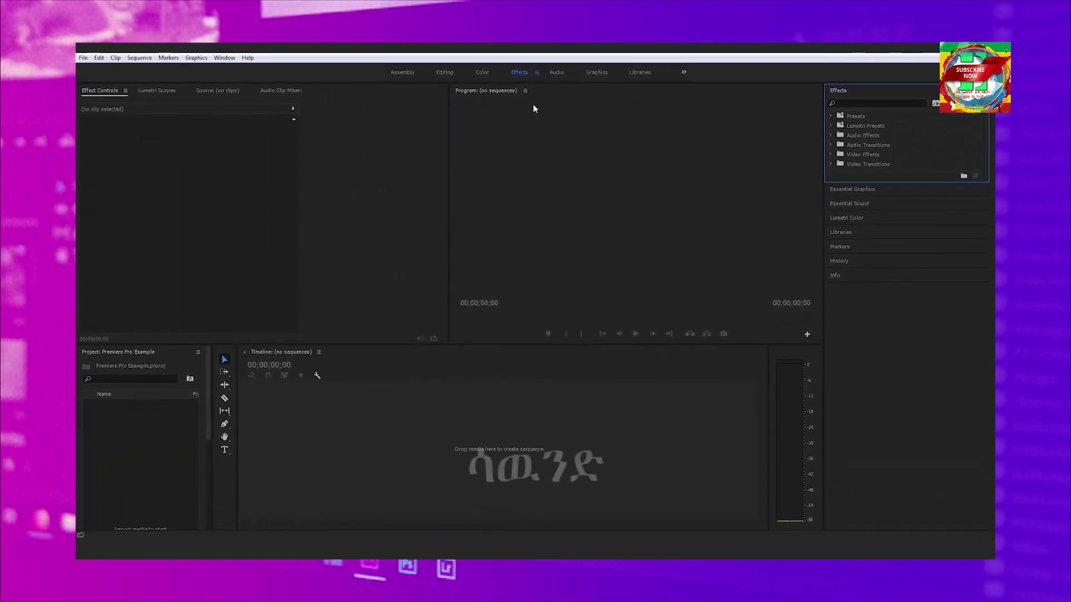
left_click(557, 72)
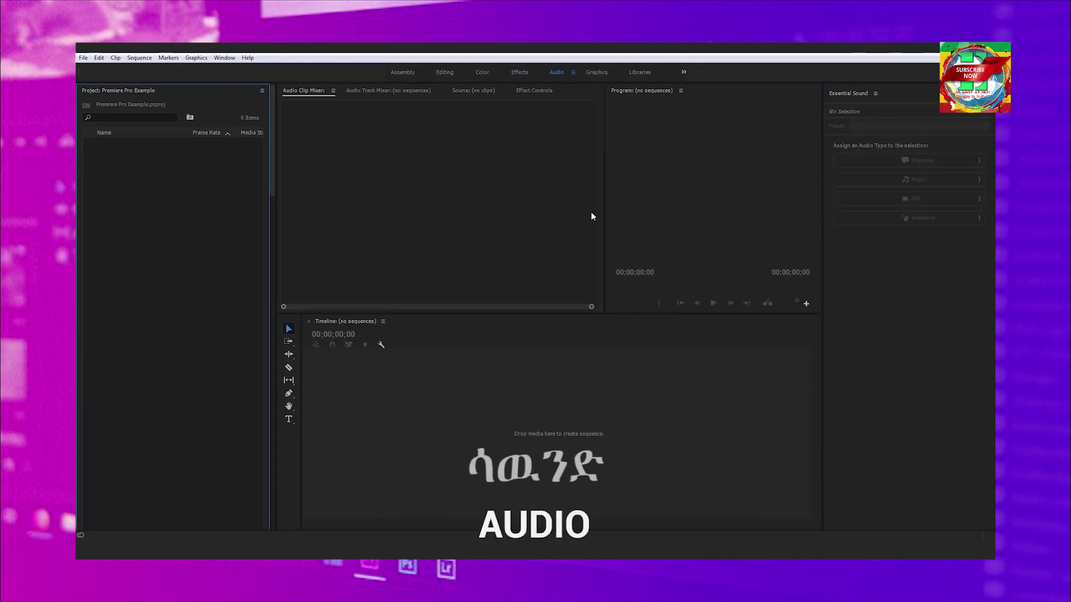
left_click(593, 74)
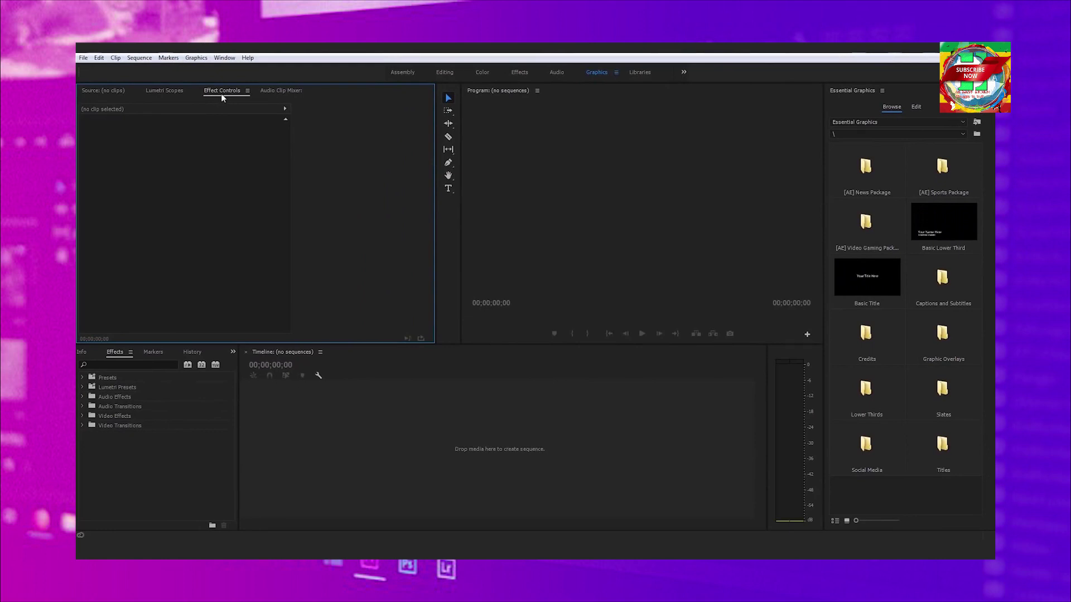
left_click(641, 72)
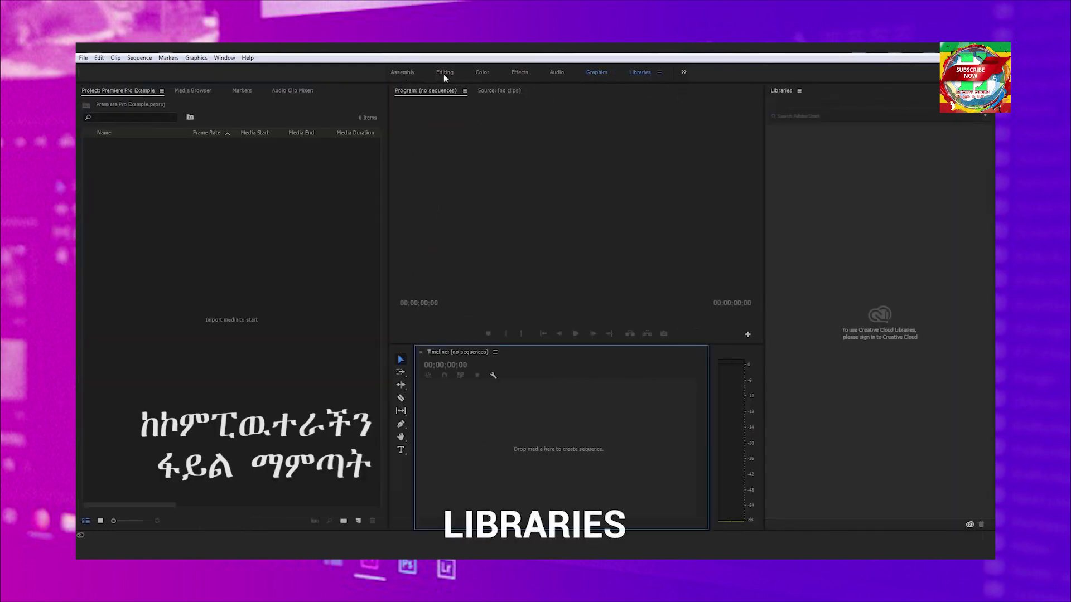
left_click(445, 73)
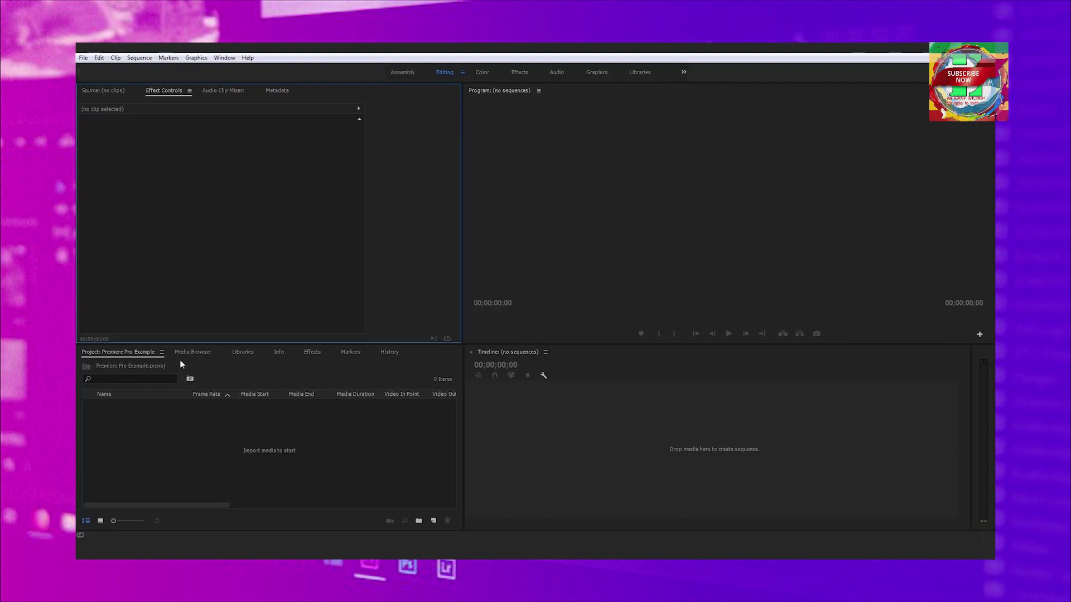
left_click(102, 352)
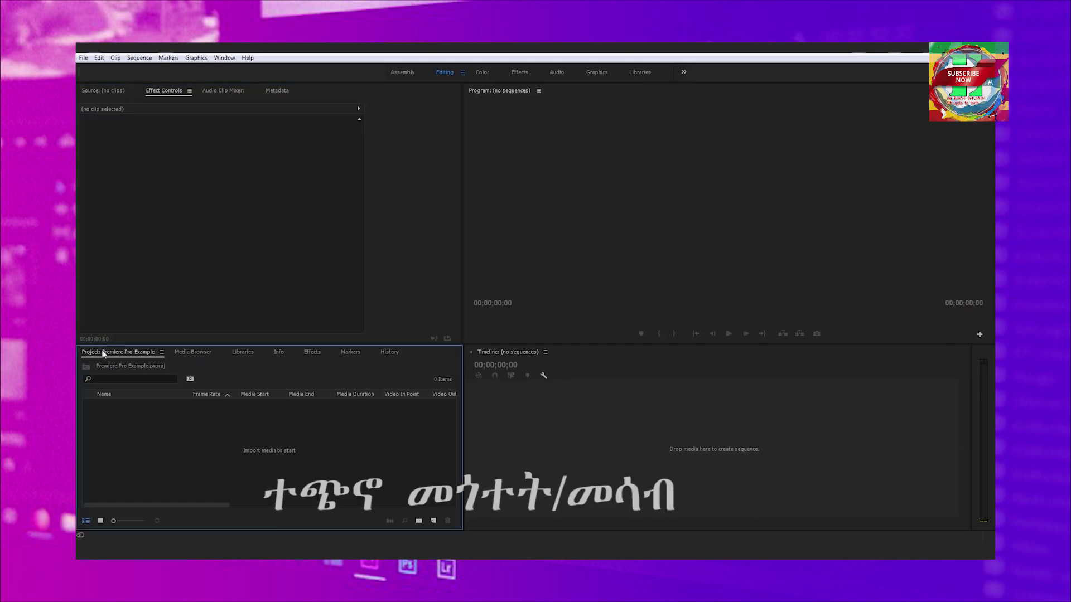
left_click_drag(102, 352, 363, 206)
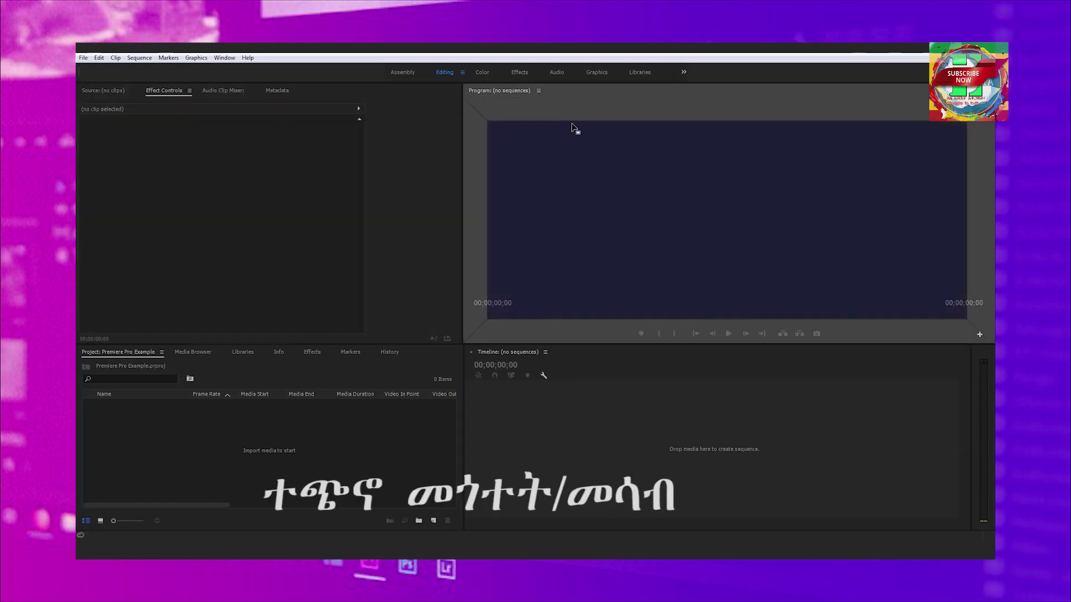
mouse_move(362, 206)
left_mouse_down()
mouse_move(473, 98)
mouse_move(571, 128)
left_mouse_up()
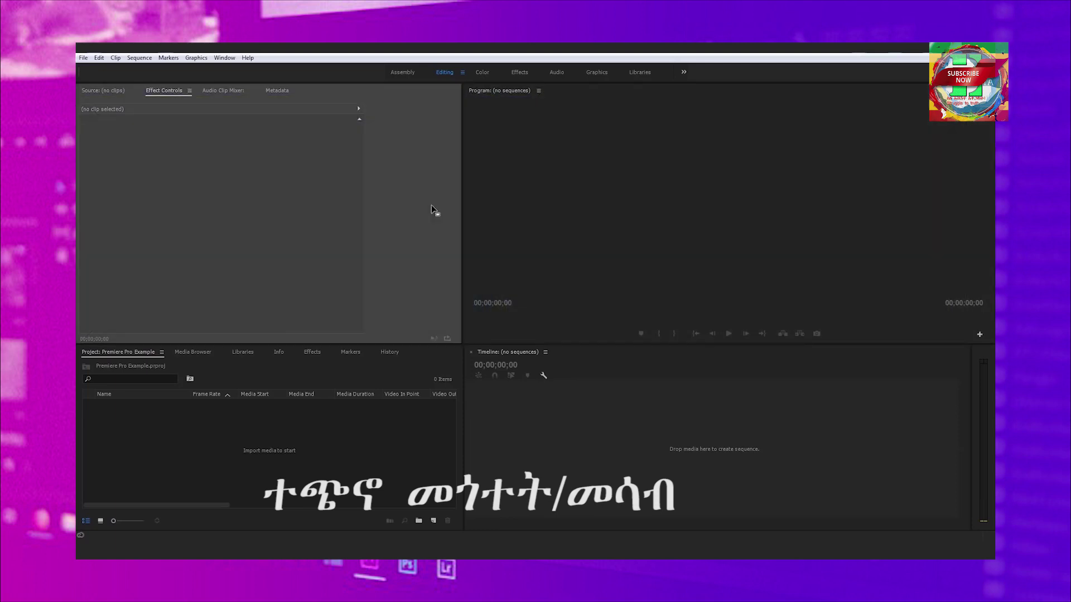
left_click_drag(571, 128, 102, 350)
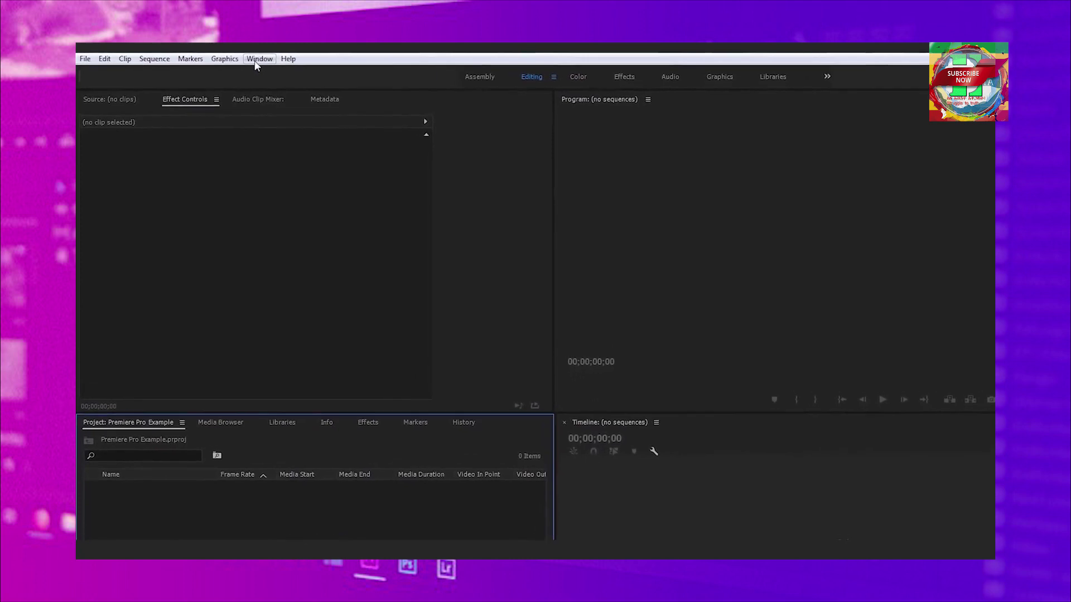
left_click(276, 62)
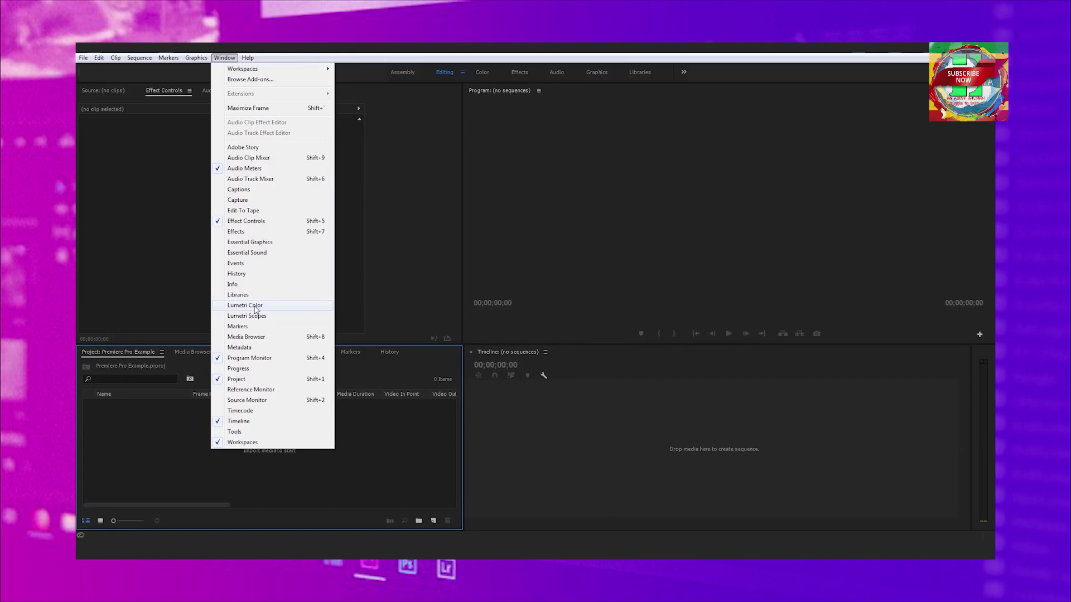
left_click(256, 307)
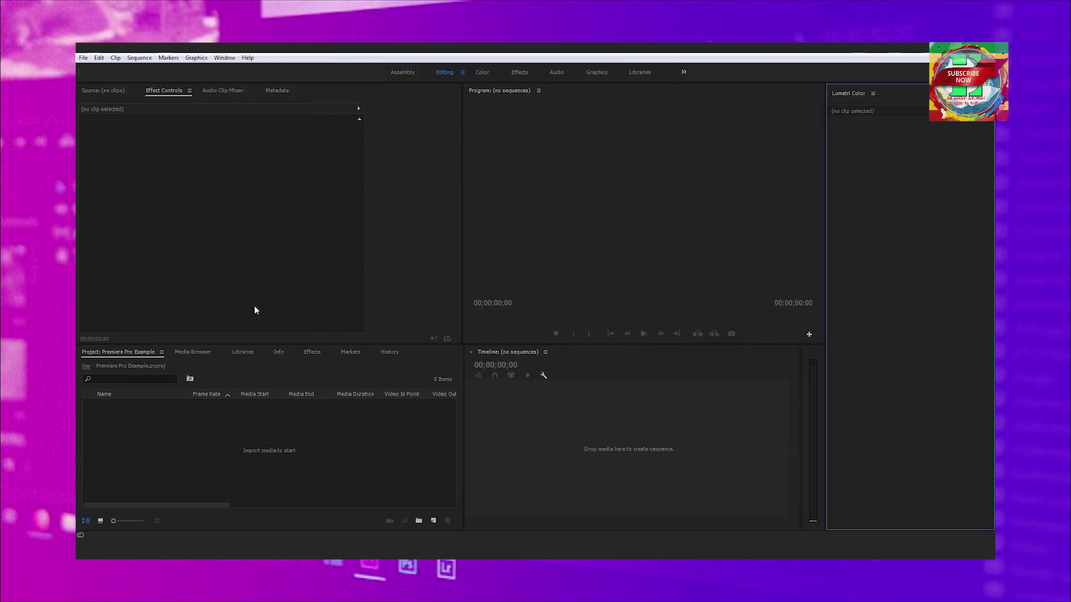
left_click(873, 95)
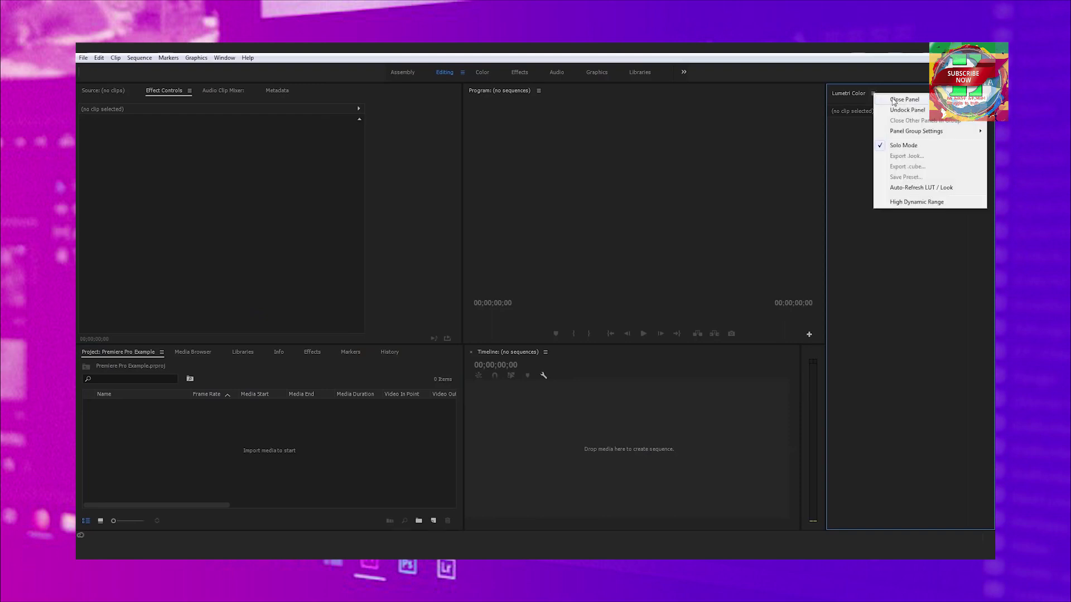
left_click(894, 101)
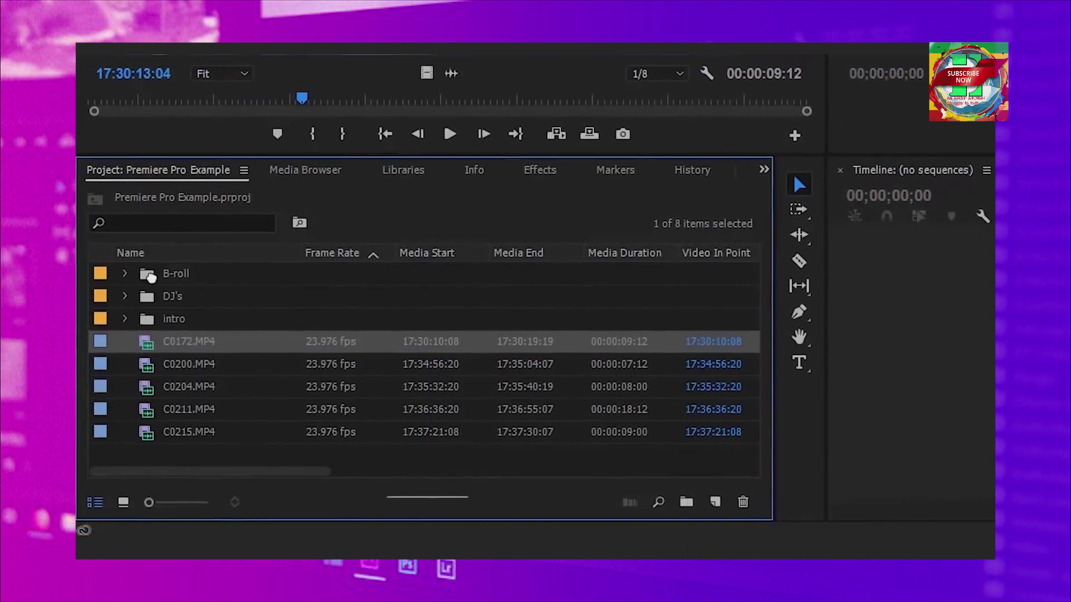
Delete C0172.MP4 and C0200.MP4 from the project after previewing C0200
key("Delete")
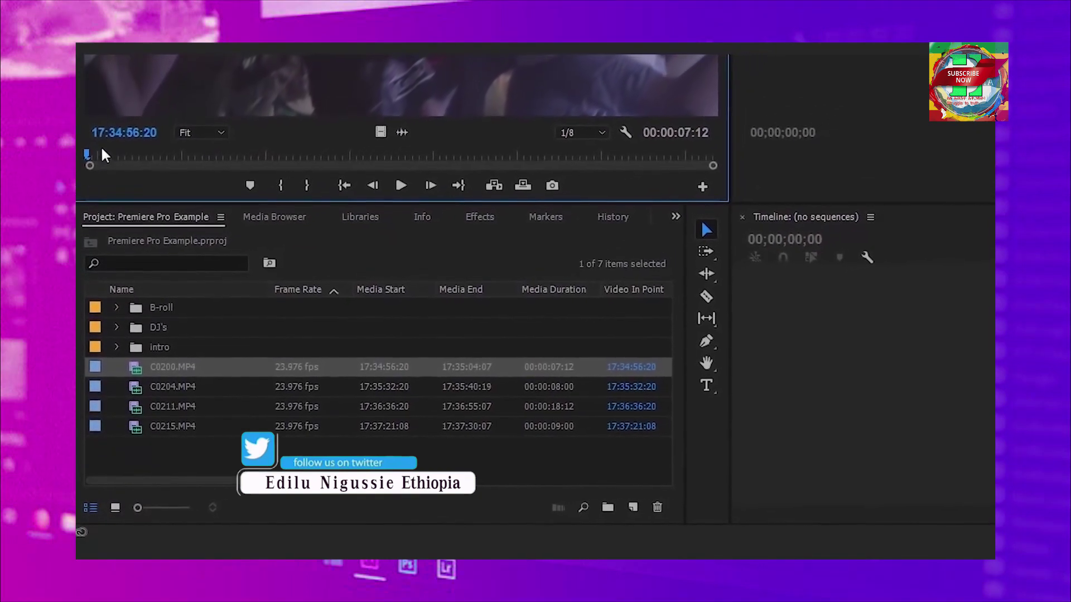
left_click_drag(100, 152, 293, 181)
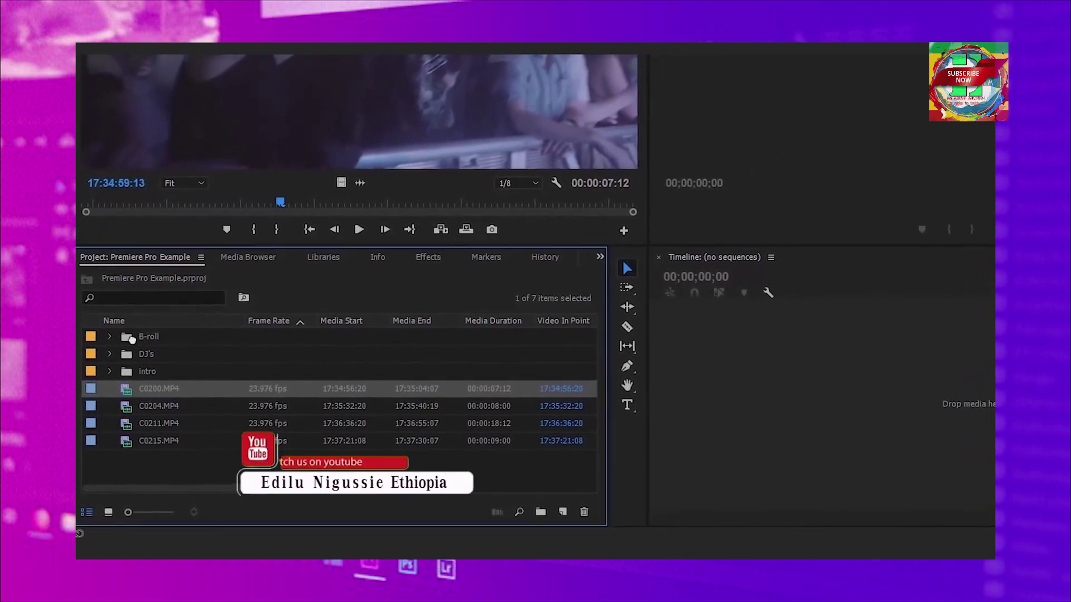
key("Delete")
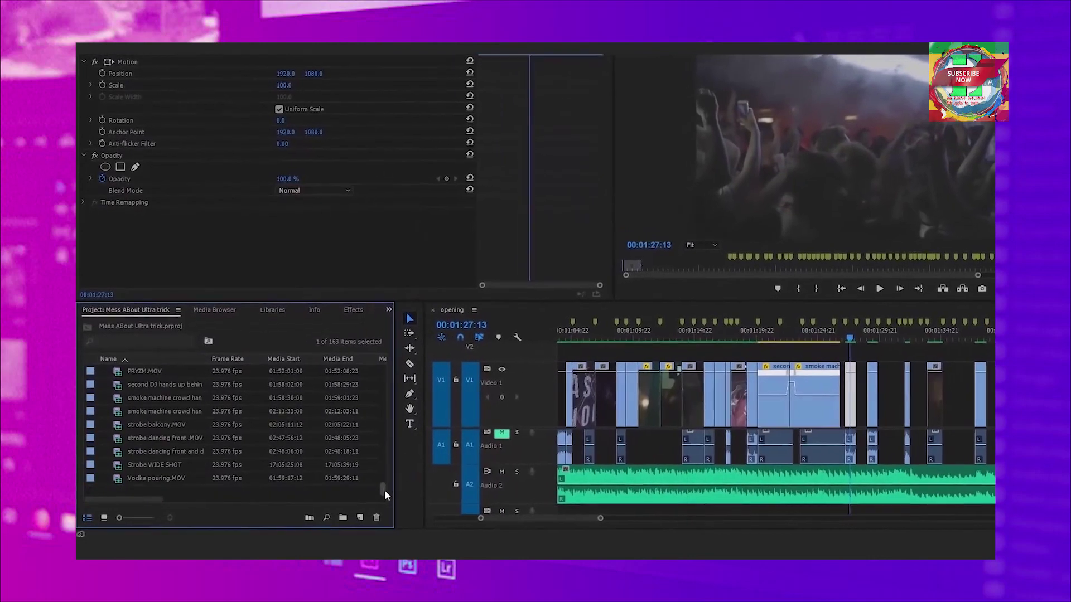
Collapse all timeline tracks to minimum height
scroll(383, 490, "down", 5)
left_click_drag(595, 518, 855, 516)
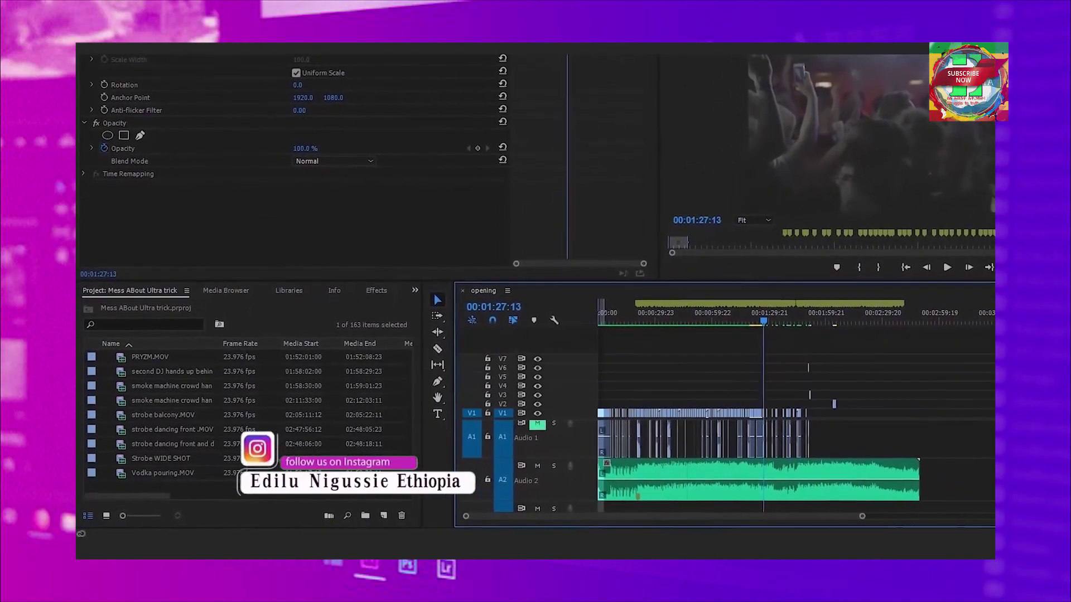
key("shift+minus")
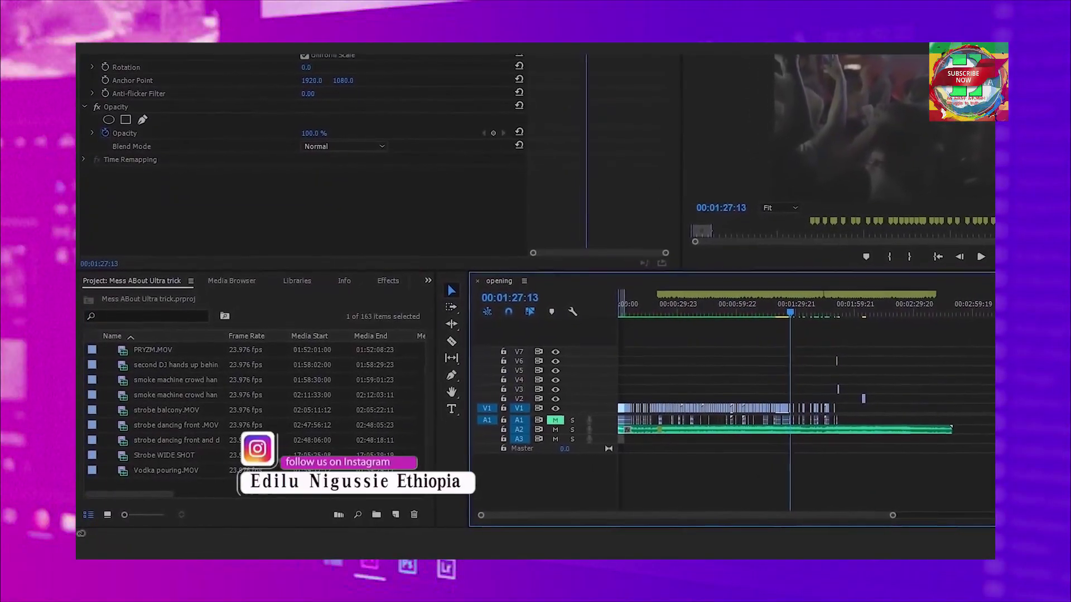
left_click_drag(423, 471, 429, 400)
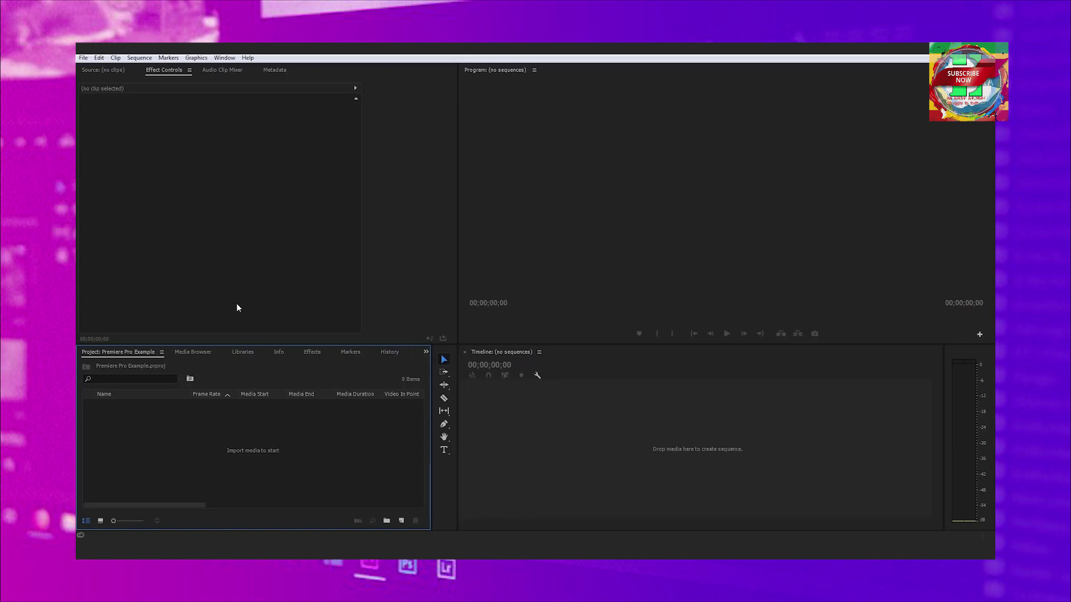
Browse the EXAMPLE clips via File > Import without importing, then float the EXAMPLE window
left_click(244, 179)
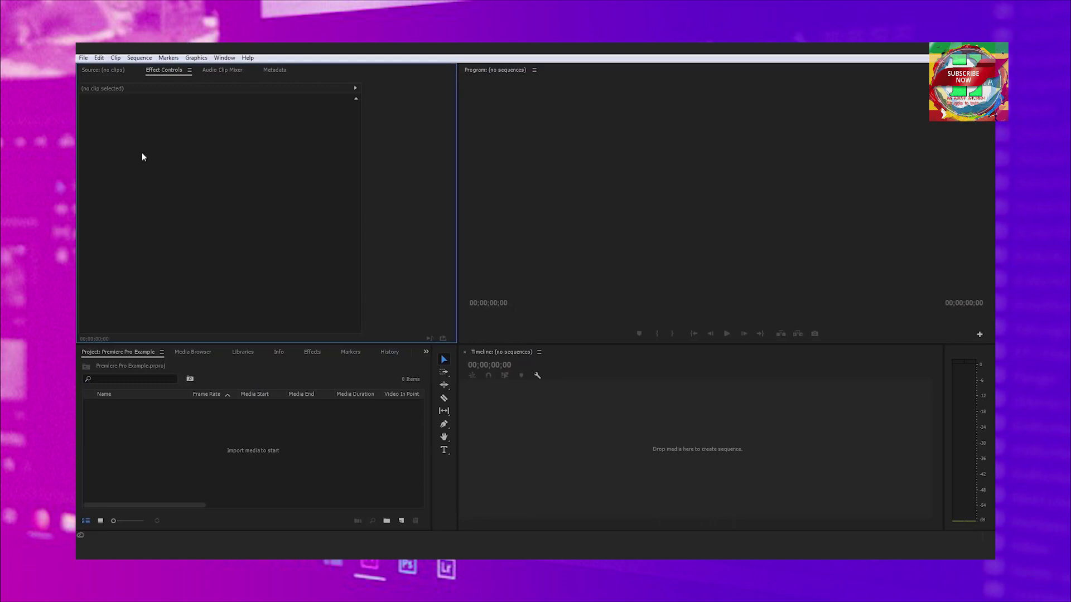
left_click(87, 57)
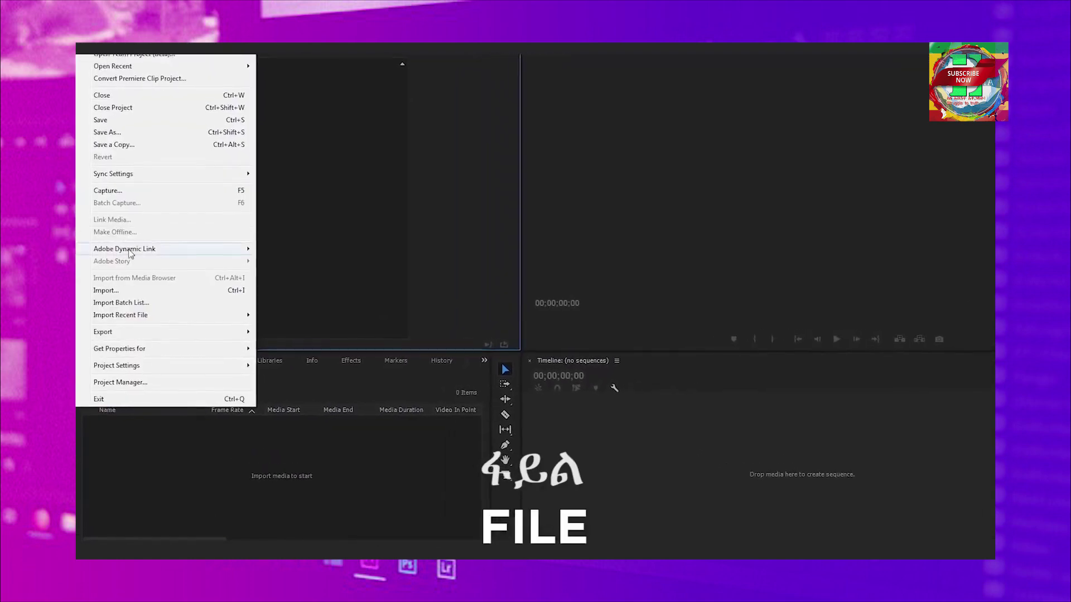
left_click(147, 289)
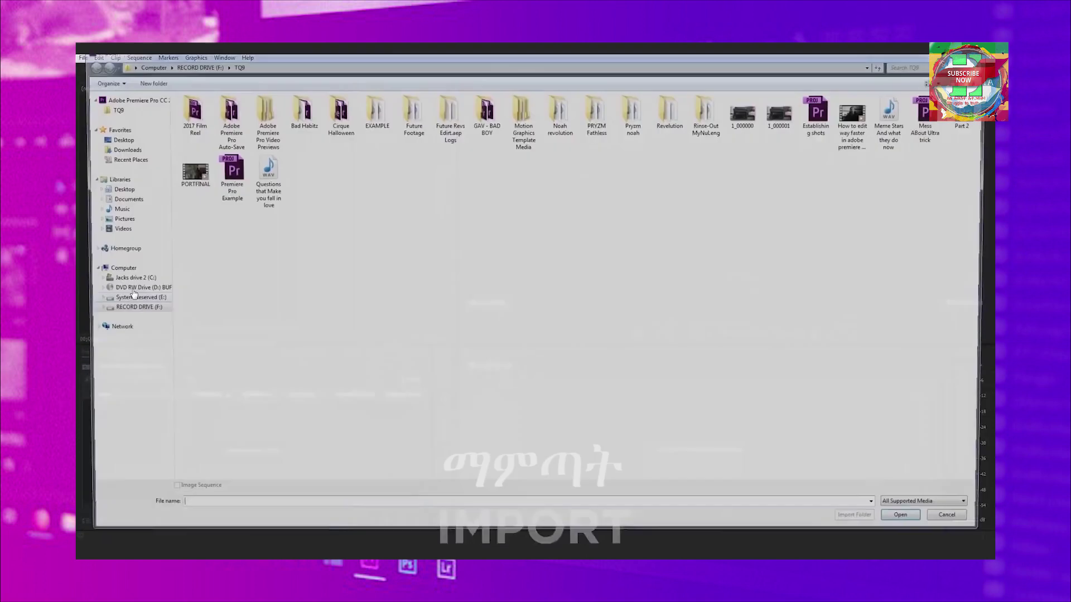
double_click(378, 121)
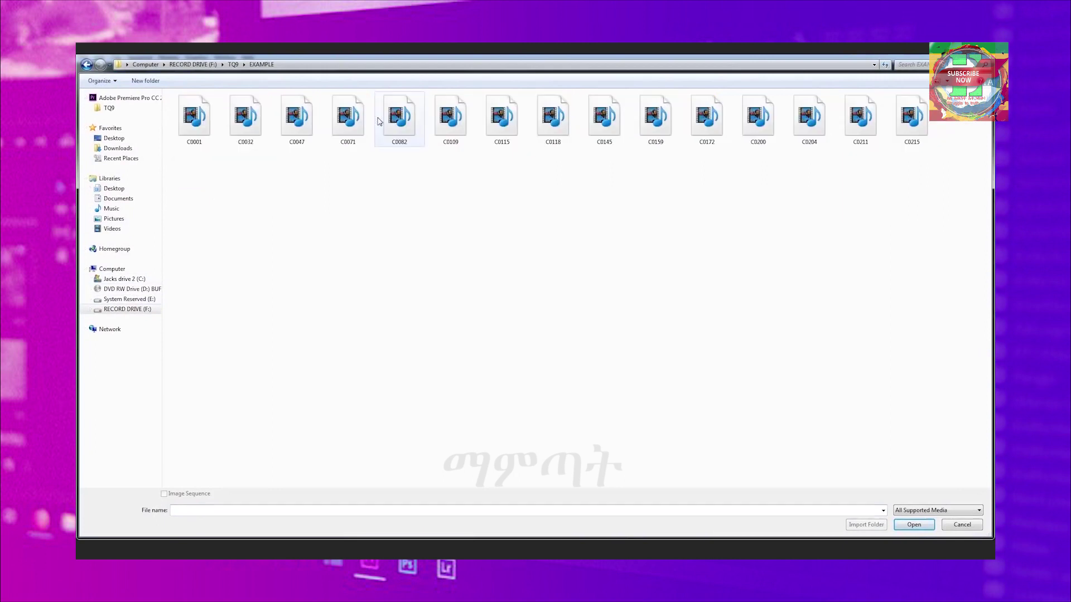
left_click_drag(189, 211, 938, 131)
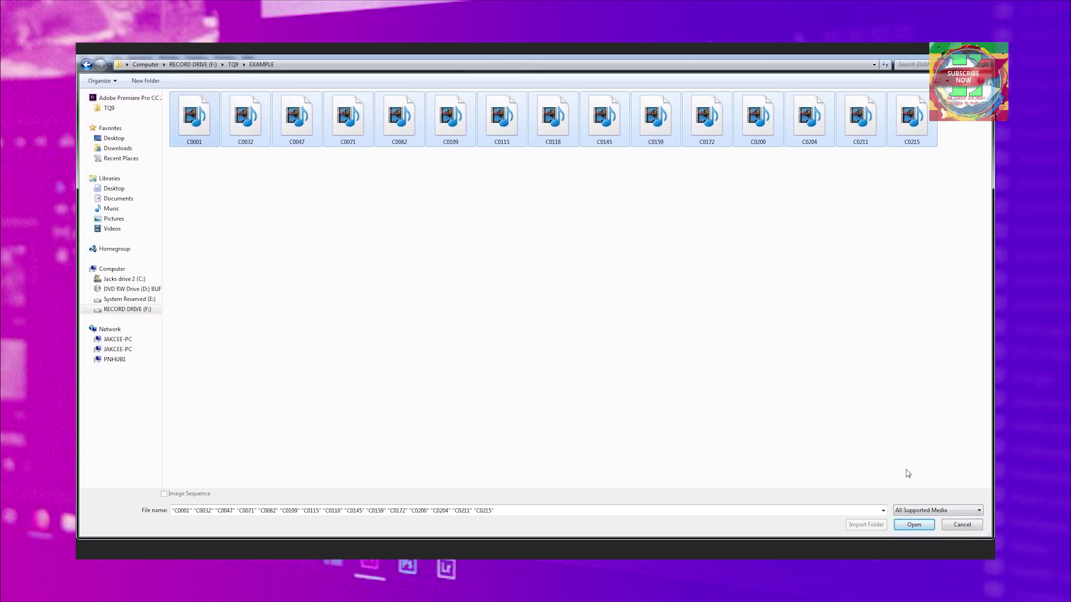
left_click(962, 525)
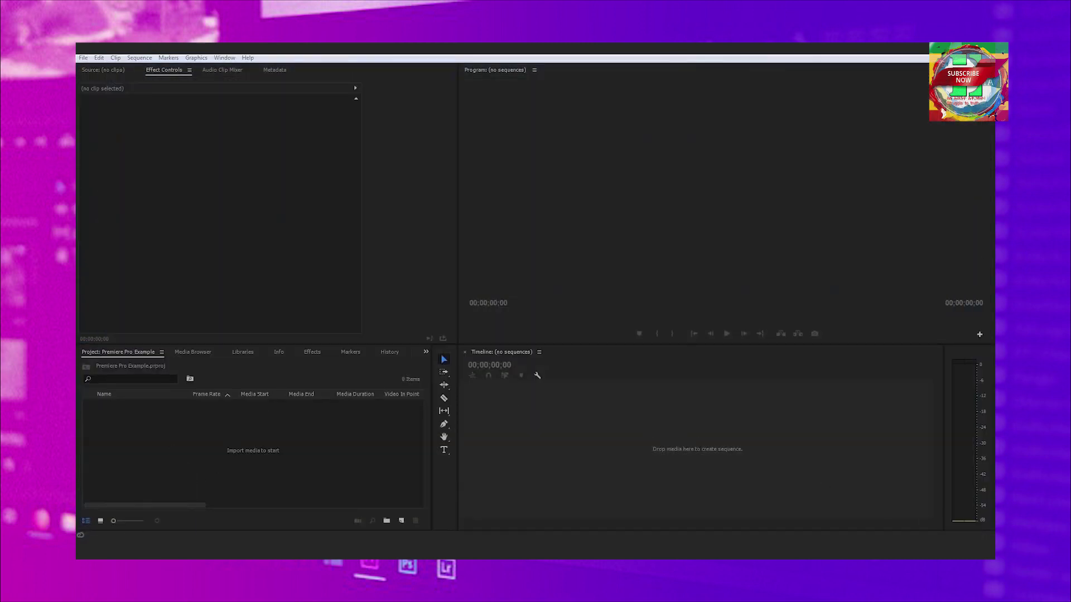
mouse_move(766, 56)
left_mouse_down()
mouse_move(691, 68)
mouse_move(691, 44)
left_mouse_up()
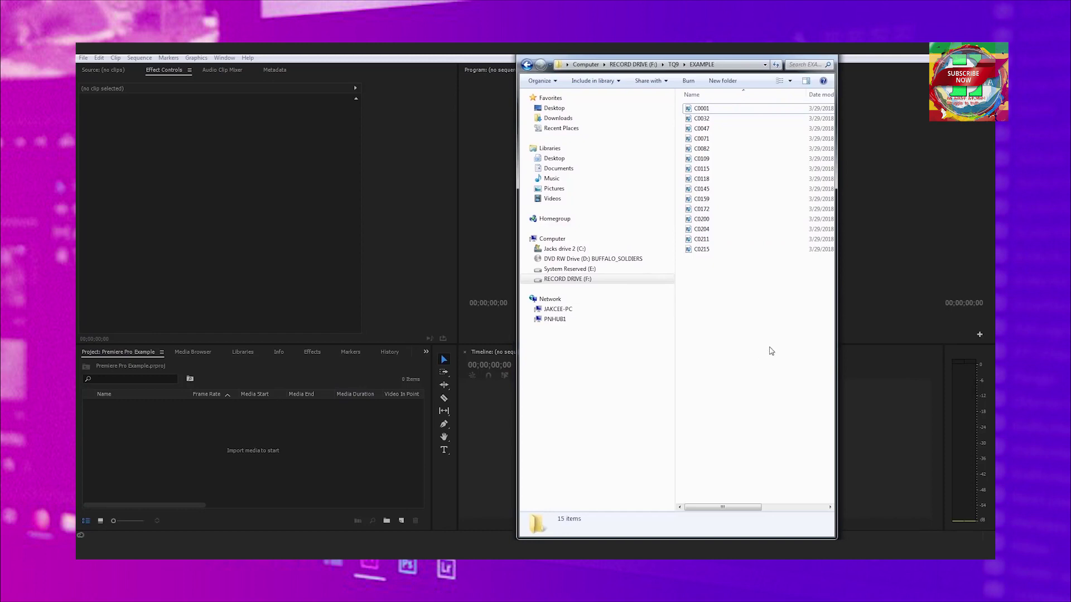
Drag all 15 EXAMPLE clip files from Explorer into the Project panel, then select C0001.MP4
mouse_move(785, 340)
left_mouse_down()
mouse_move(697, 105)
mouse_move(727, 119)
mouse_move(310, 430)
mouse_move(273, 445)
mouse_move(280, 417)
left_mouse_up()
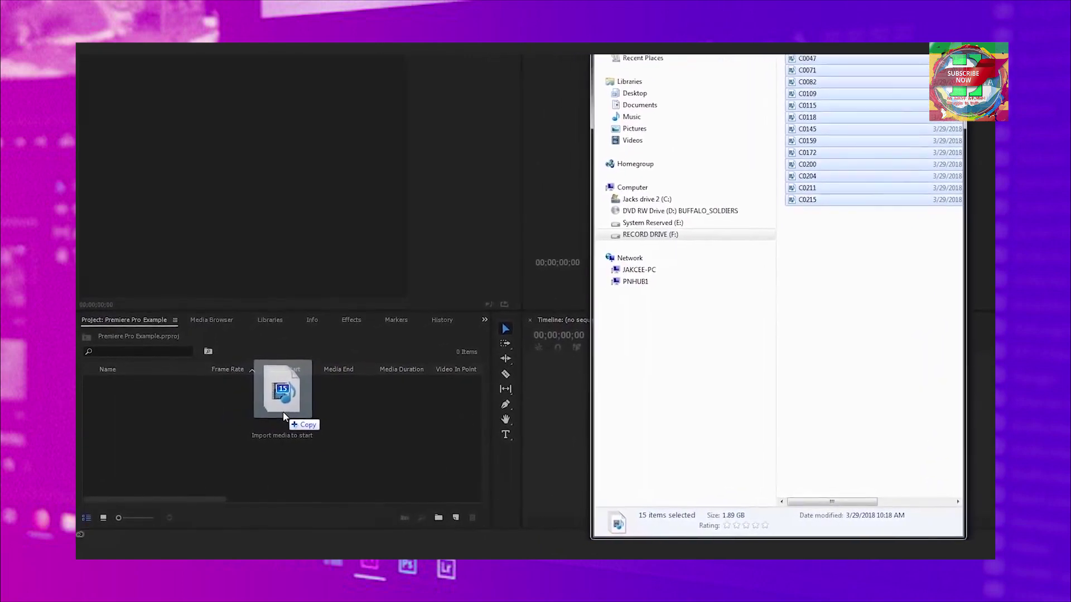
mouse_move(280, 417)
left_mouse_down()
mouse_move(304, 401)
mouse_move(272, 411)
mouse_move(253, 433)
left_mouse_up()
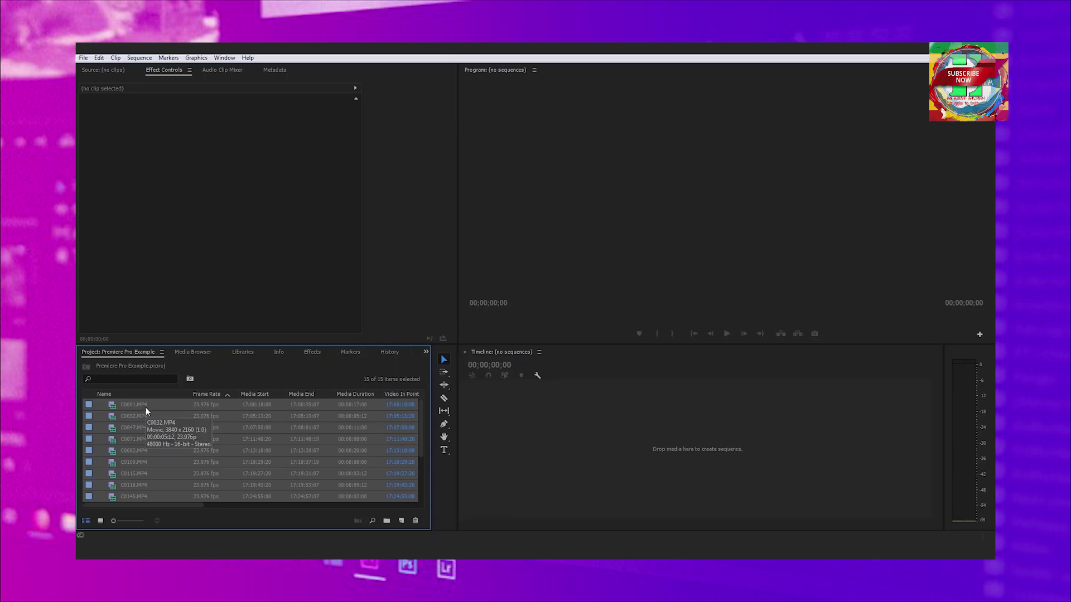
left_click(146, 407)
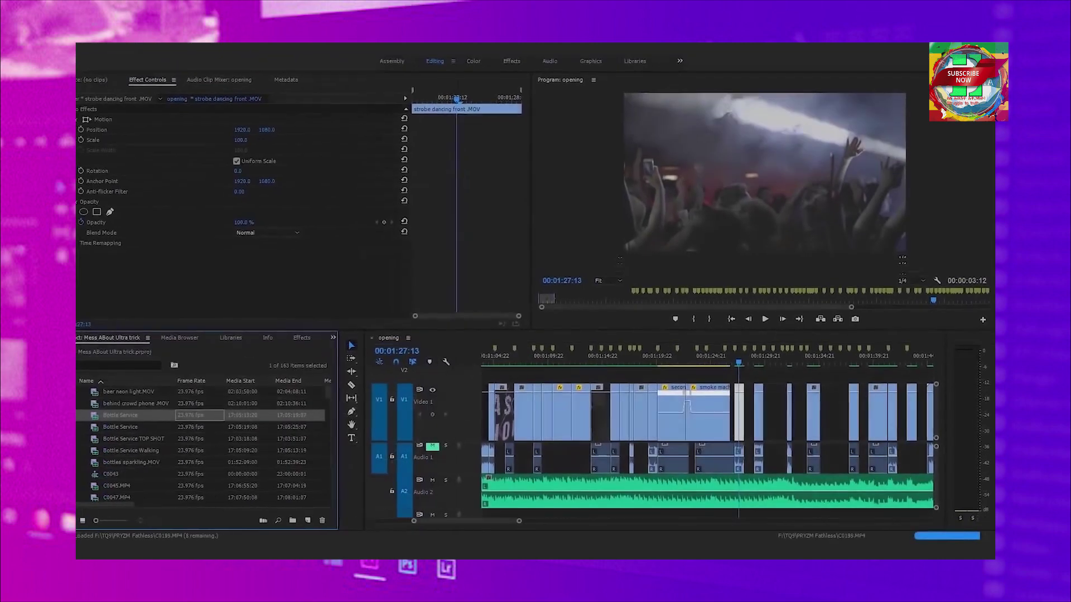
Scroll down through the Project panel's clip list
scroll(290, 402, "down", 5)
scroll(246, 401, "down", 5)
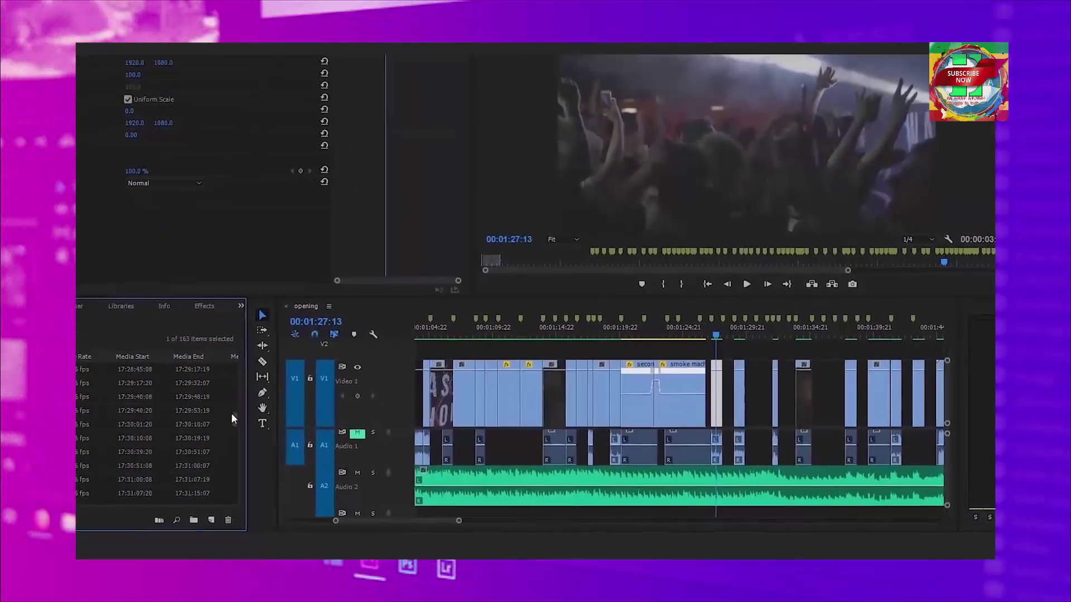
scroll(206, 457, "down", 5)
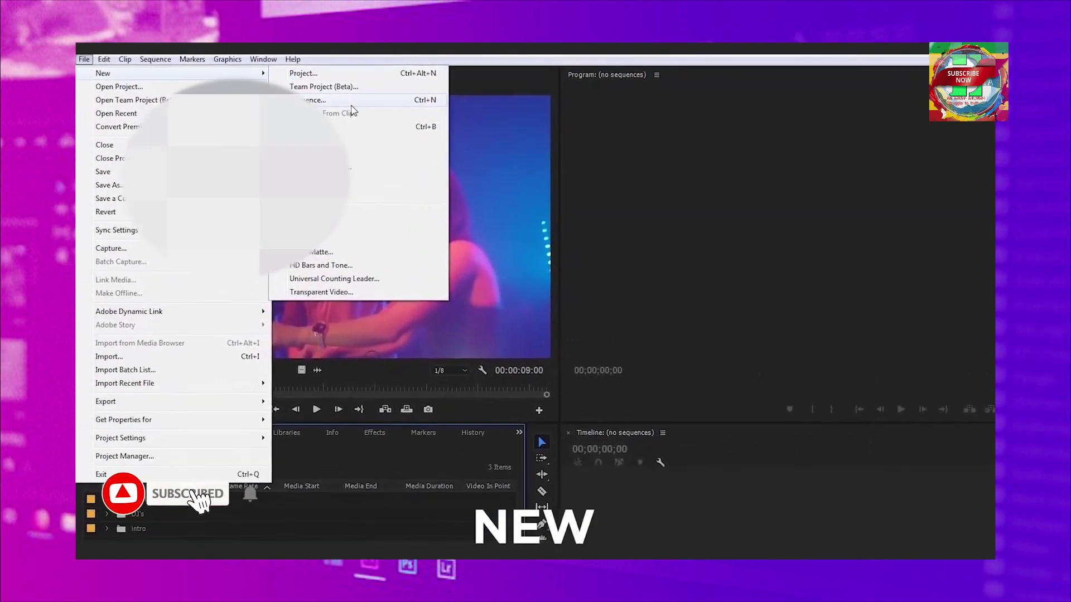
left_click(352, 106)
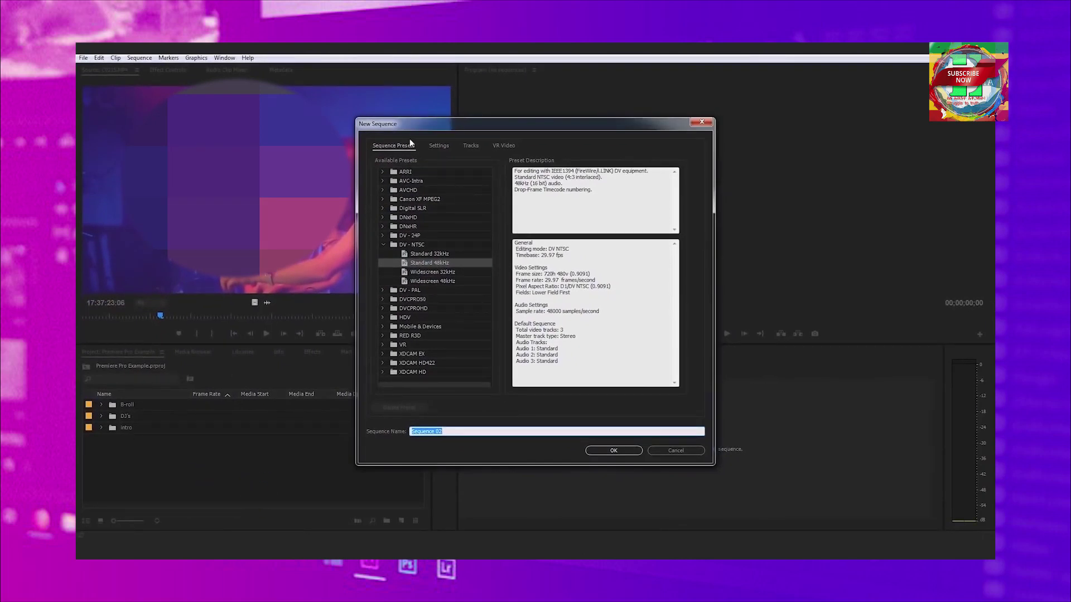
left_click(438, 148)
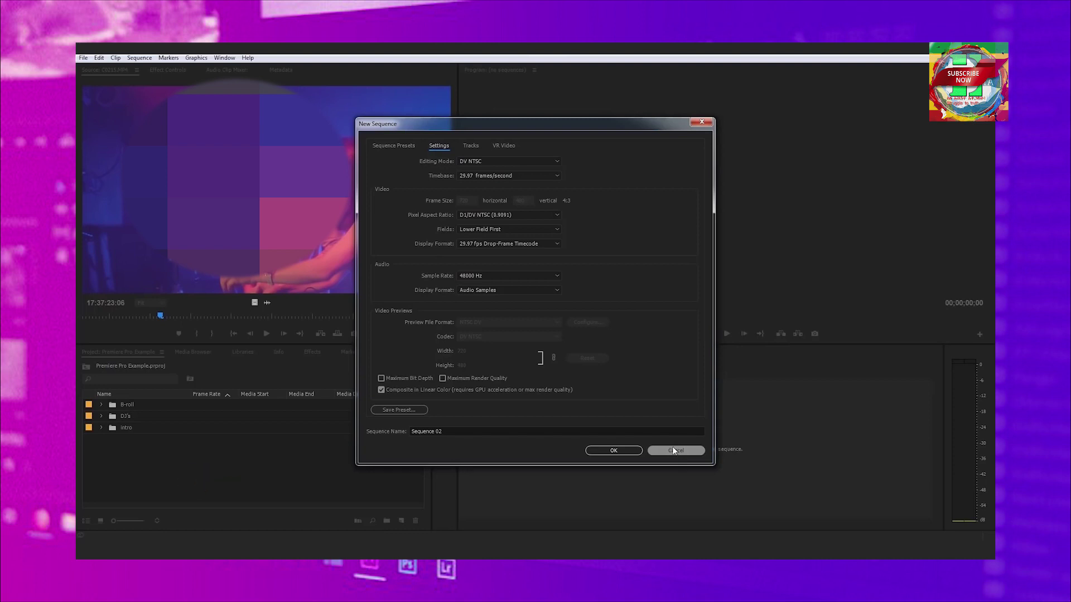
left_click(673, 448)
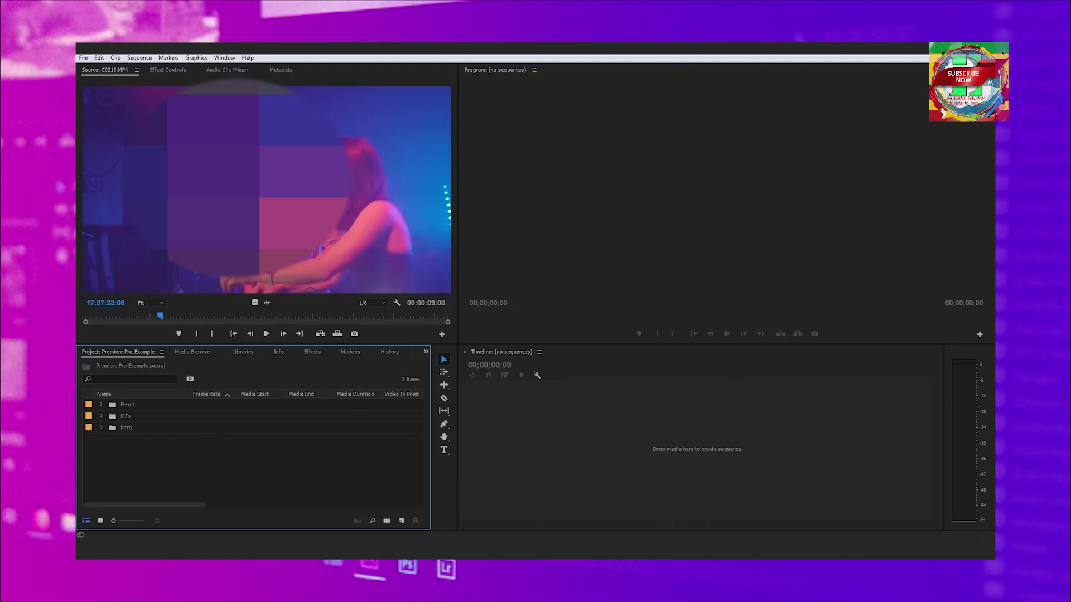
left_click(83, 58)
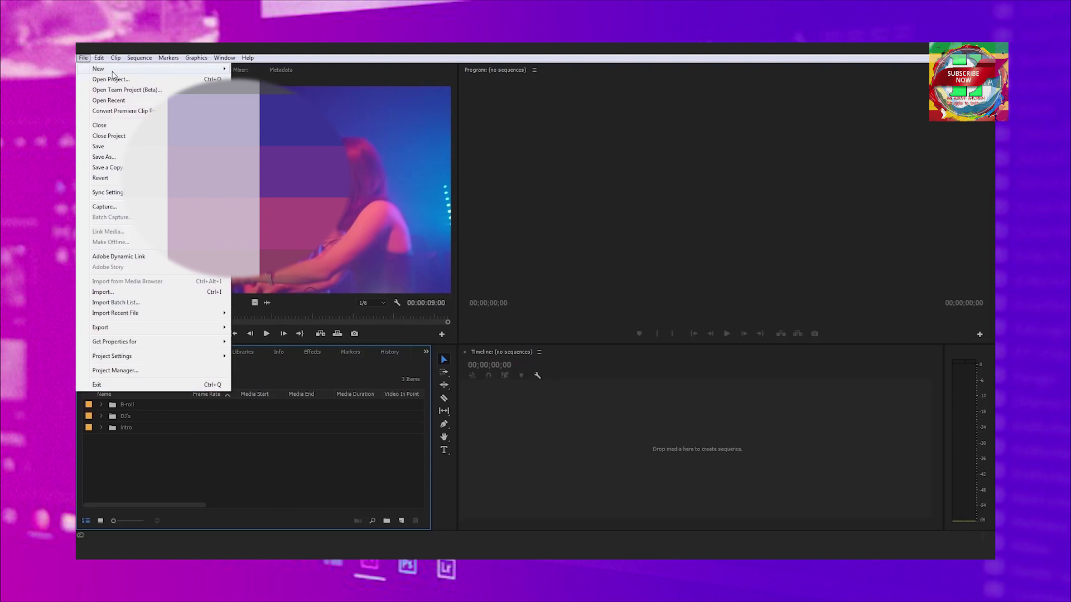
mouse_move(95, 69)
left_click(262, 106)
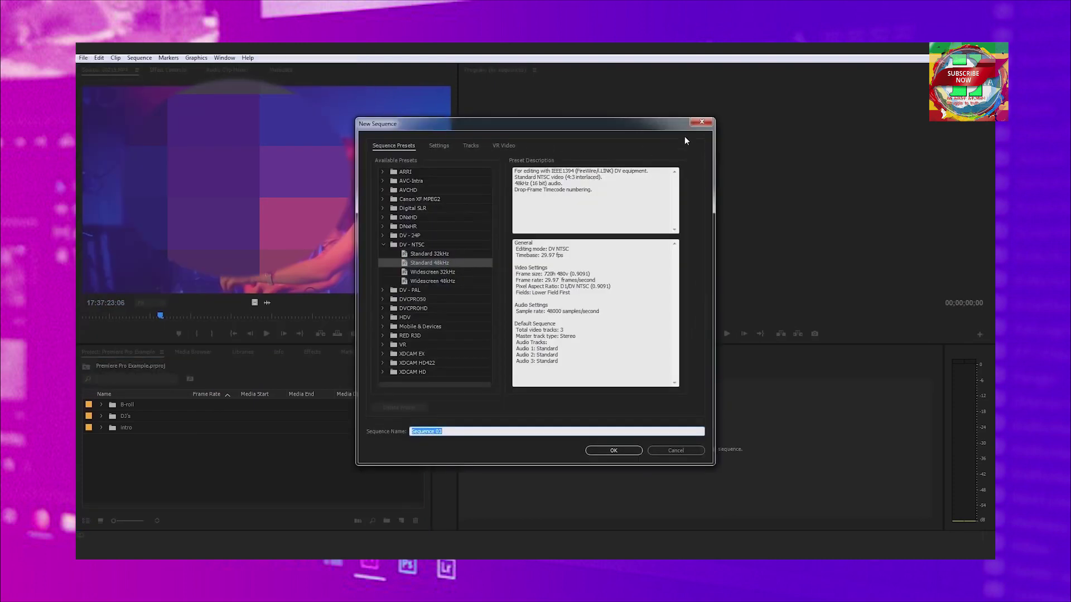
left_click(698, 124)
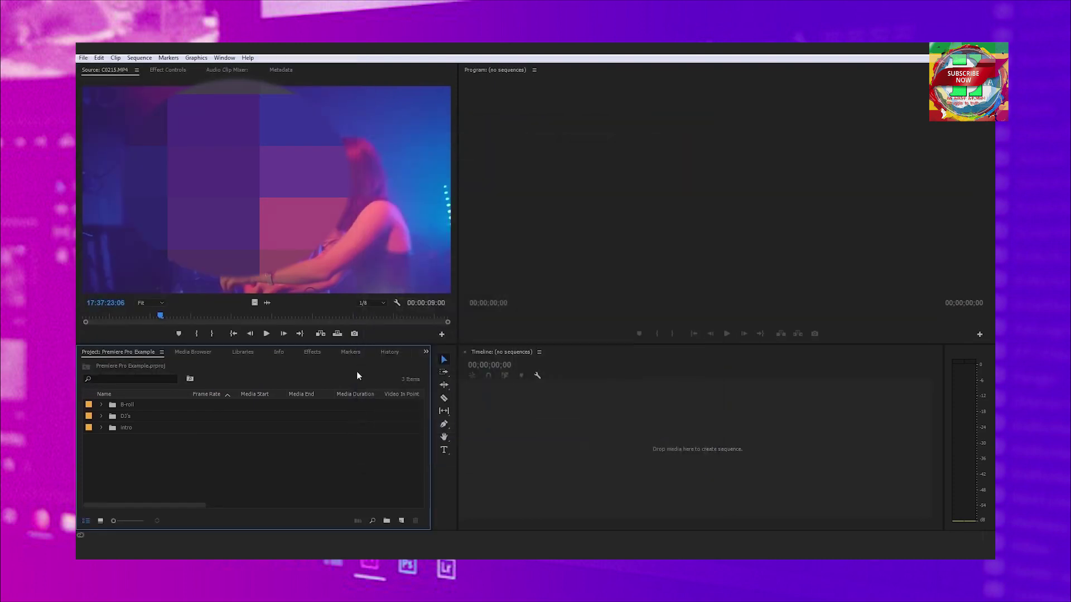
Build a new sequence from DJ's clip C0118.MP4 and save the project
left_click(101, 405)
left_click(101, 405)
left_click(125, 416)
left_click(101, 416)
scroll(153, 440, "down", 1)
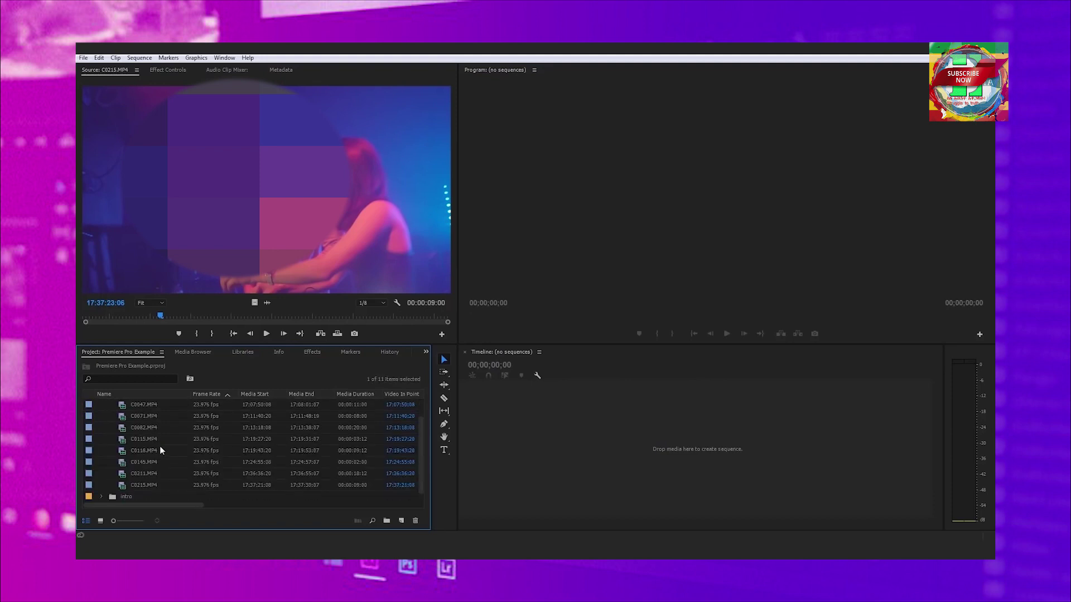
left_click(148, 485)
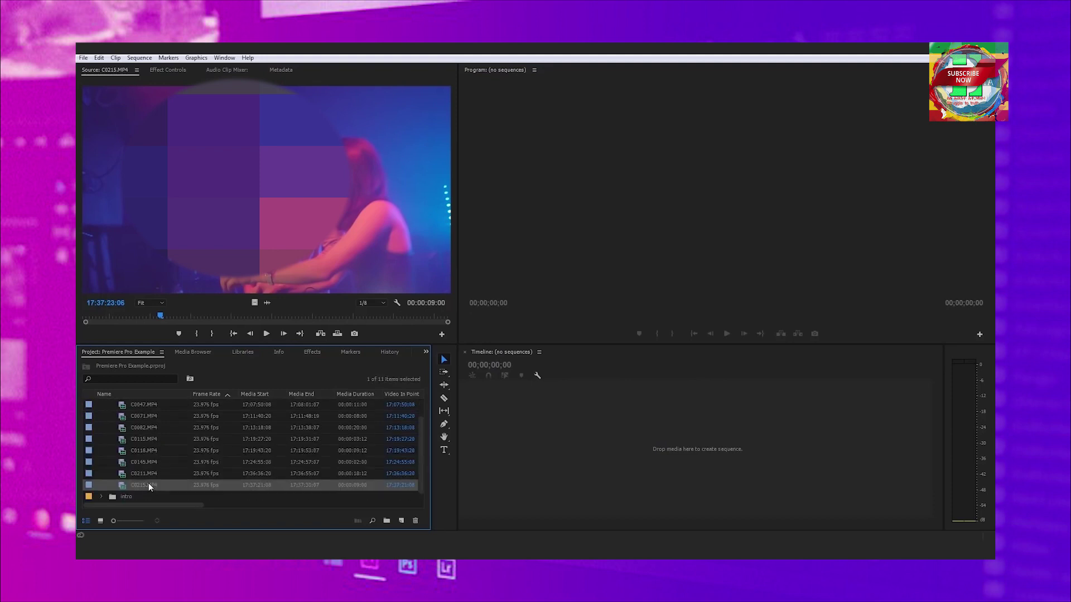
left_click(121, 452)
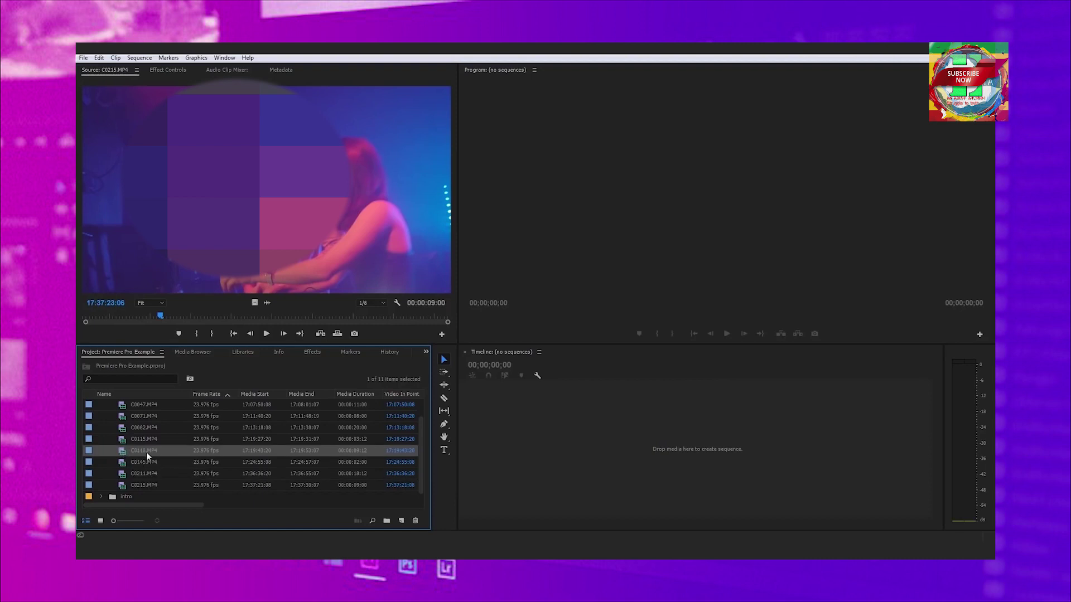
left_click_drag(146, 453, 597, 417)
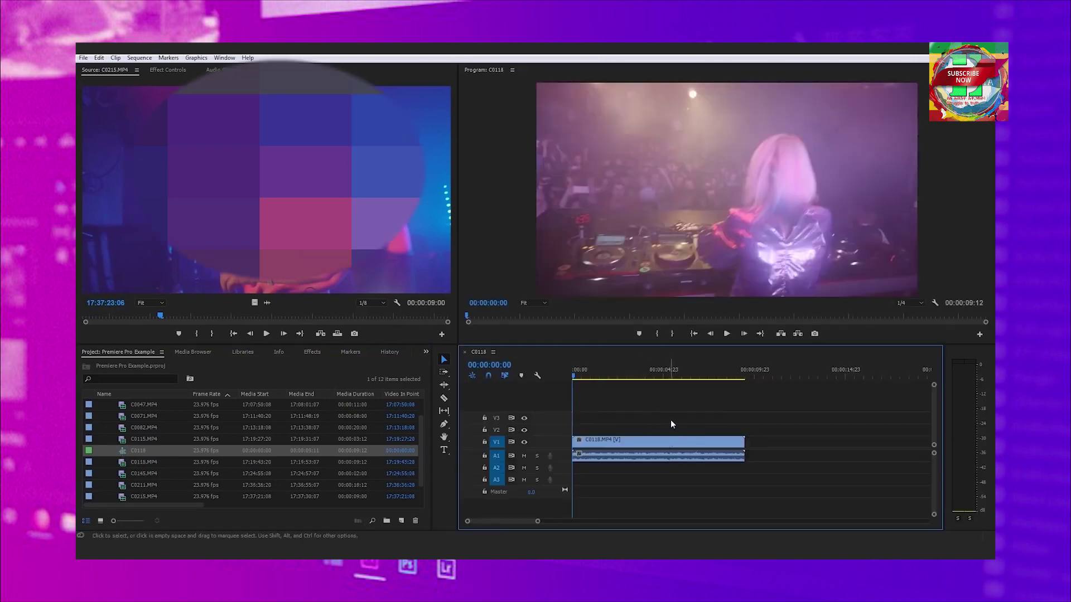
key("ctrl+s")
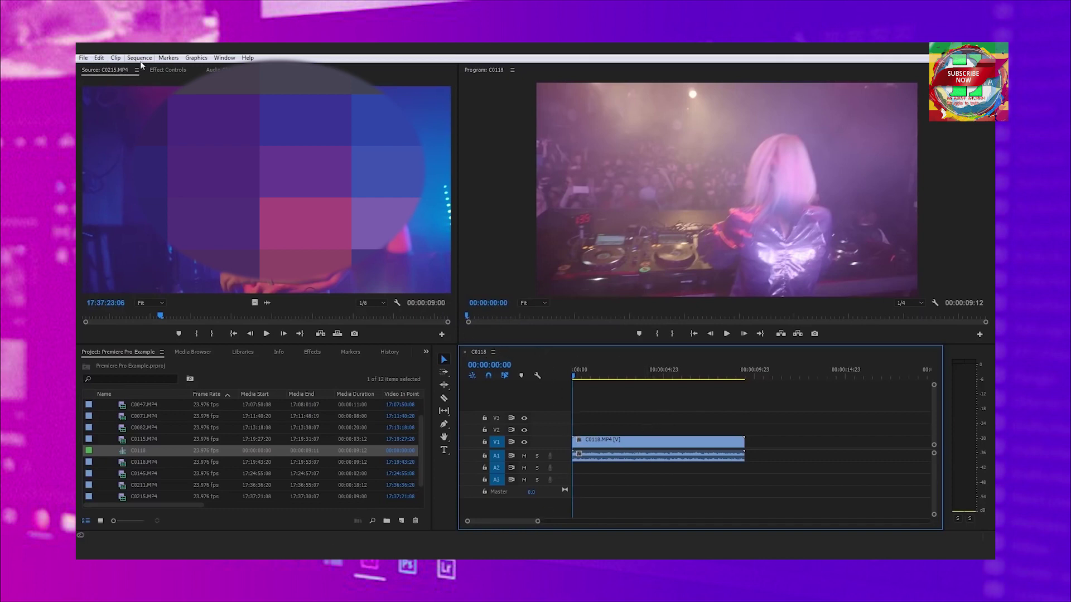
Adjust the timeline view and select the new C0118 sequence in the project
left_click(248, 417)
scroll(170, 453, "up", 1)
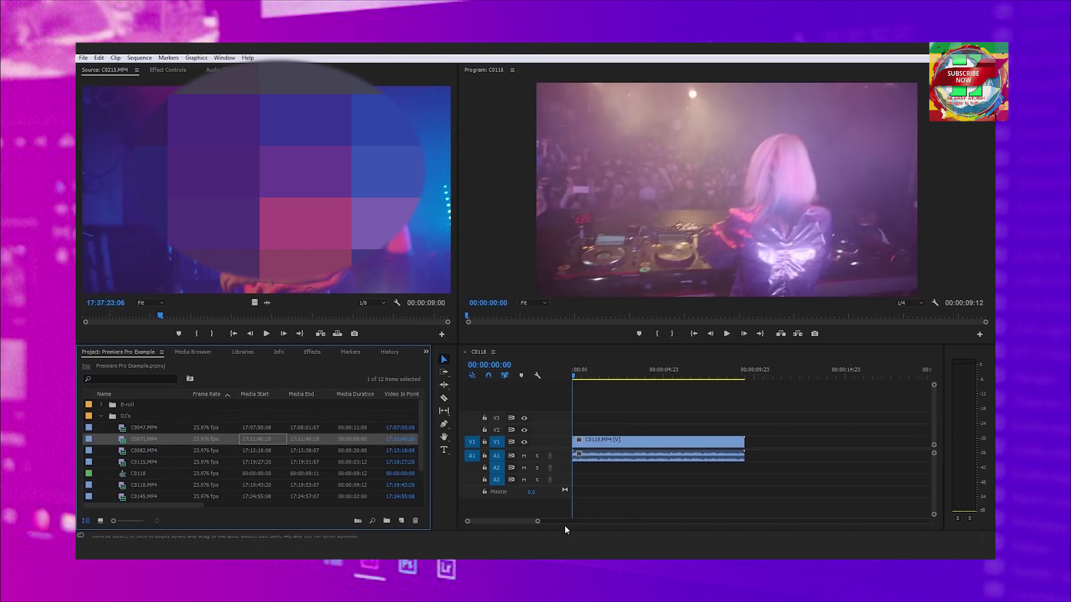
left_click_drag(537, 521, 602, 521)
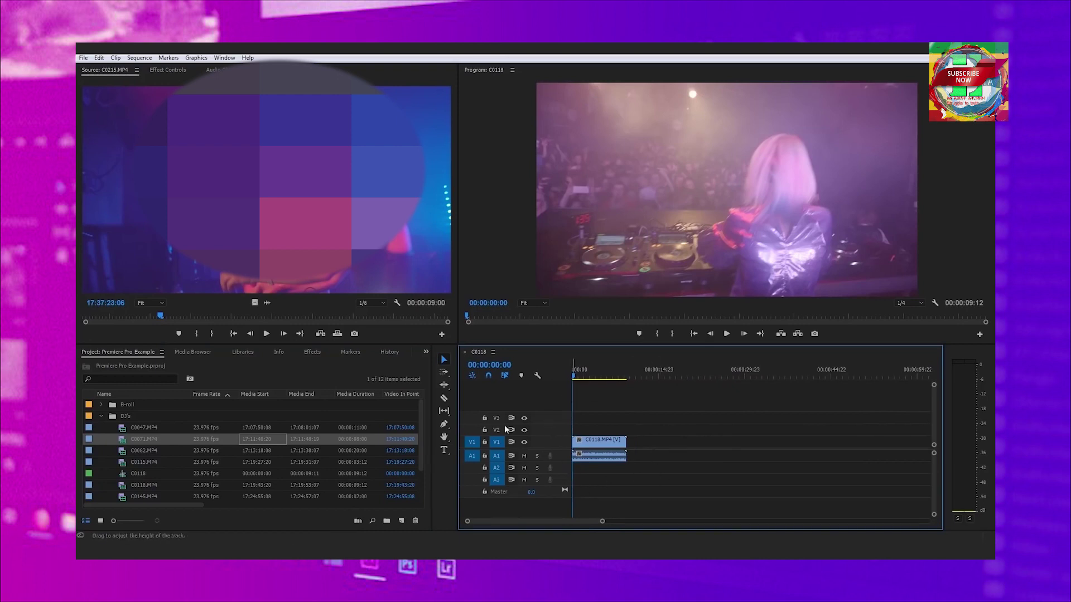
left_click(139, 473)
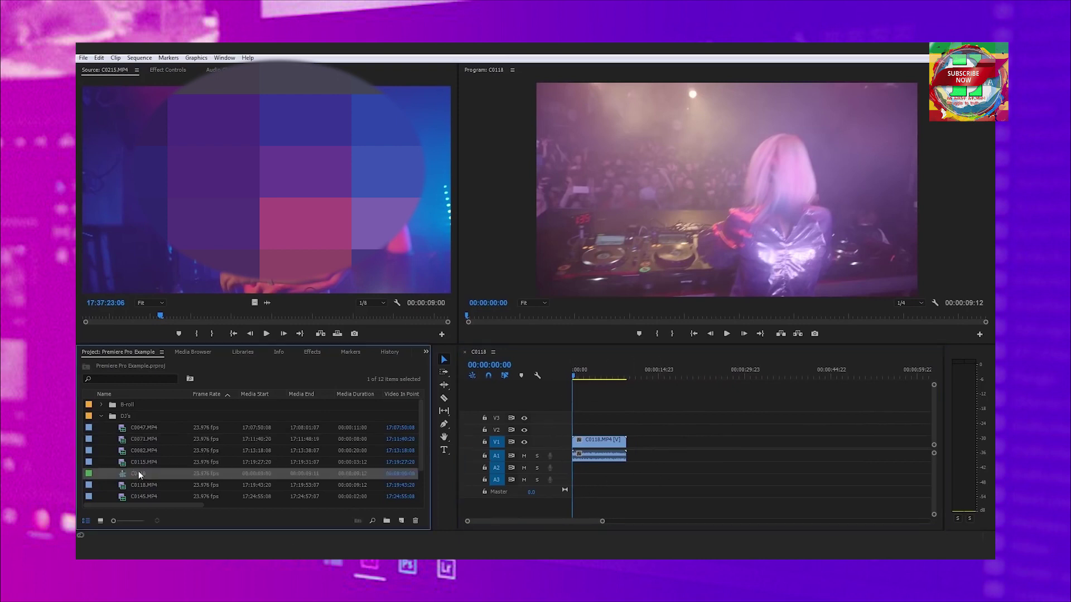
scroll(143, 464, "down", 1)
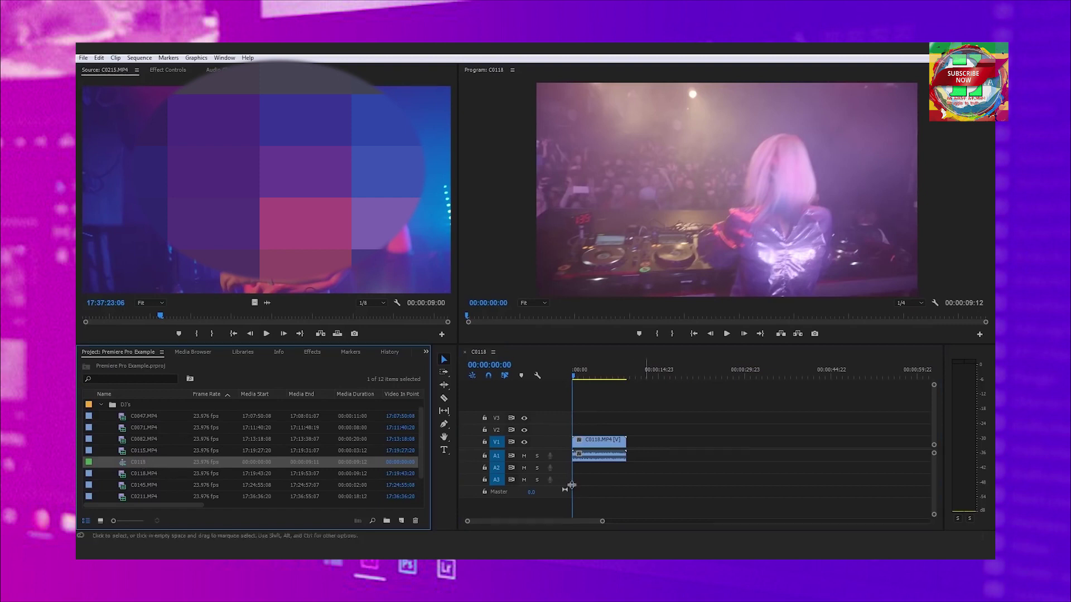
Rename the C0118 sequence to 'Project Example'
left_click(142, 463)
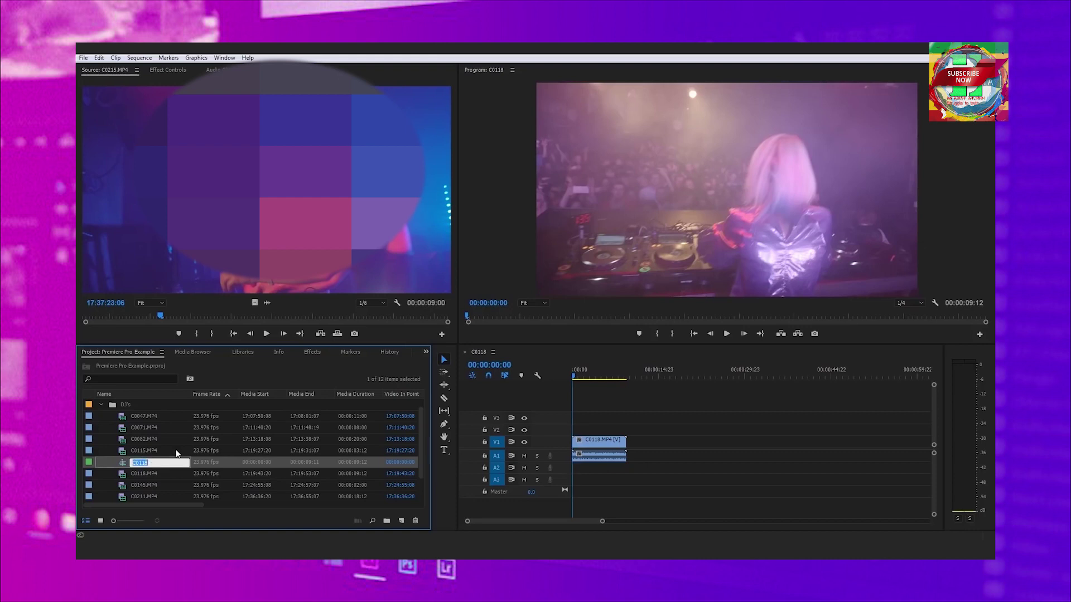
type("Proje")
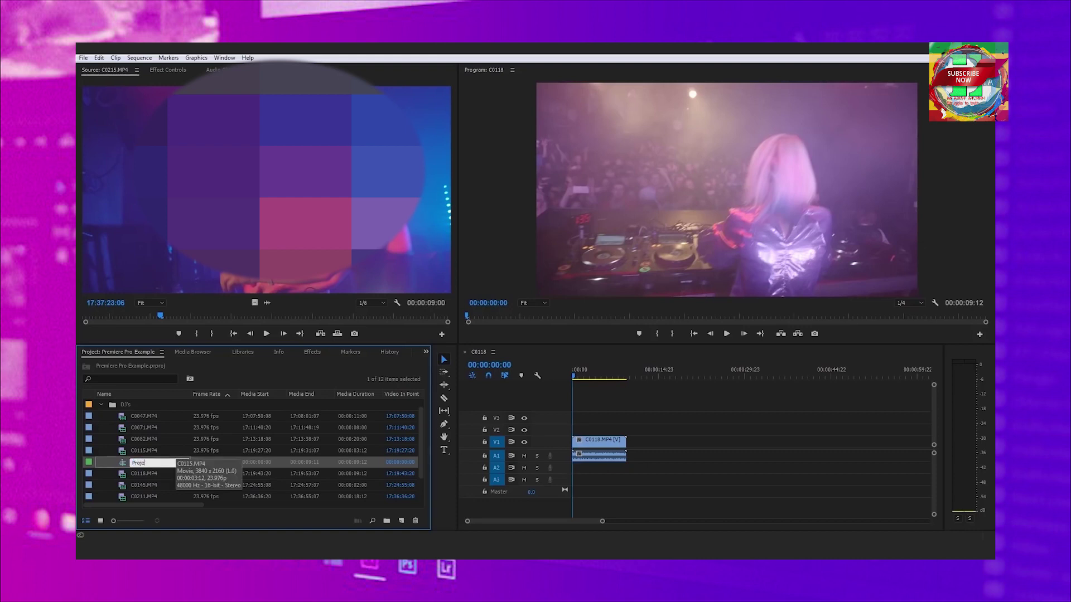
type("ct Example")
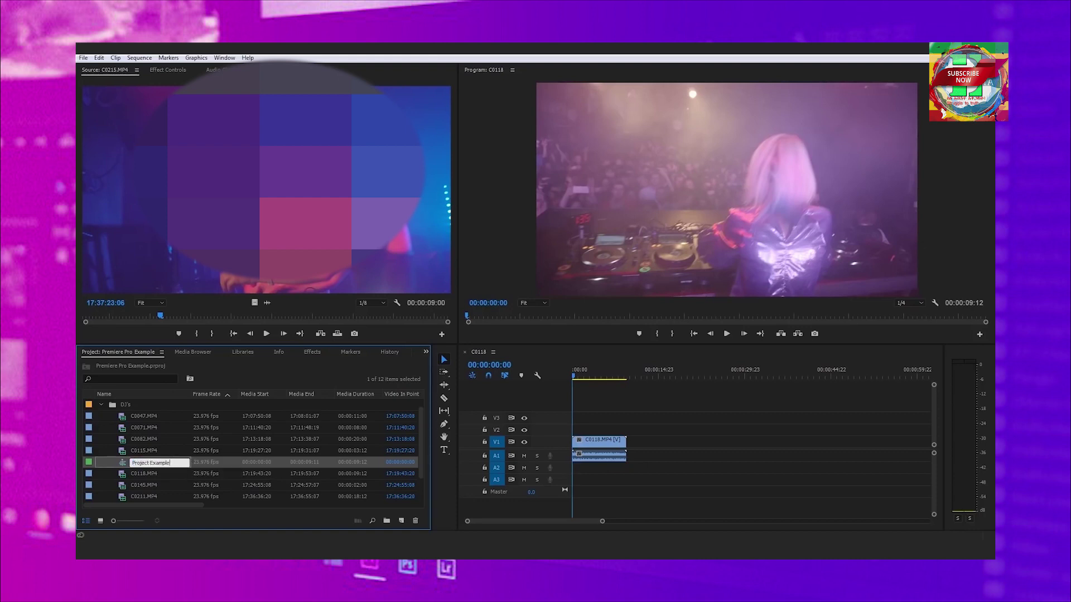
key("Tab")
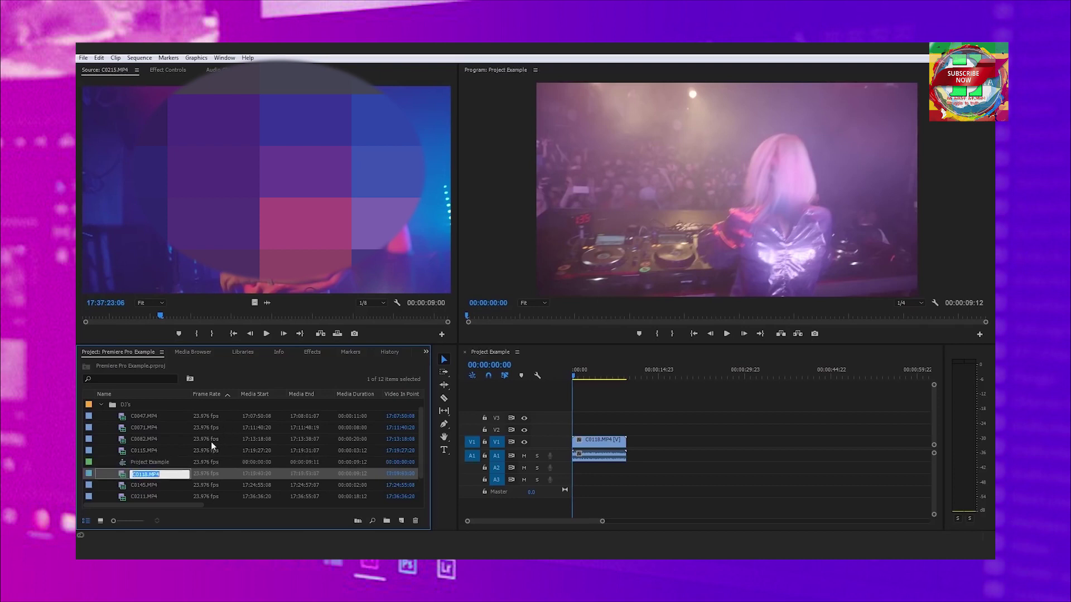
Delete the C0118.MP4 clip from the Project Example timeline
scroll(211, 442, "up", 1)
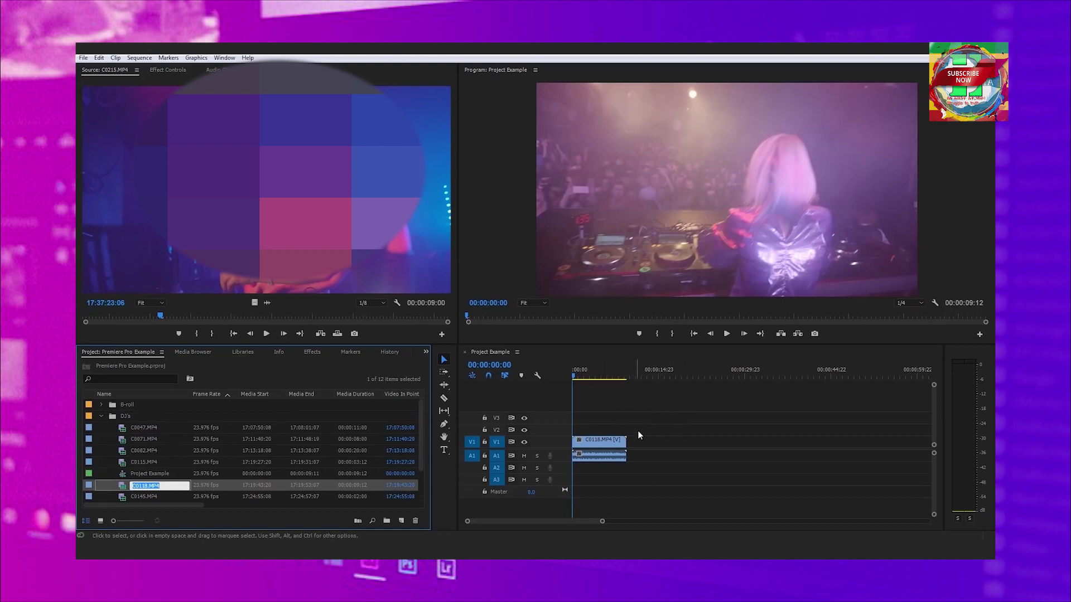
left_click(605, 443)
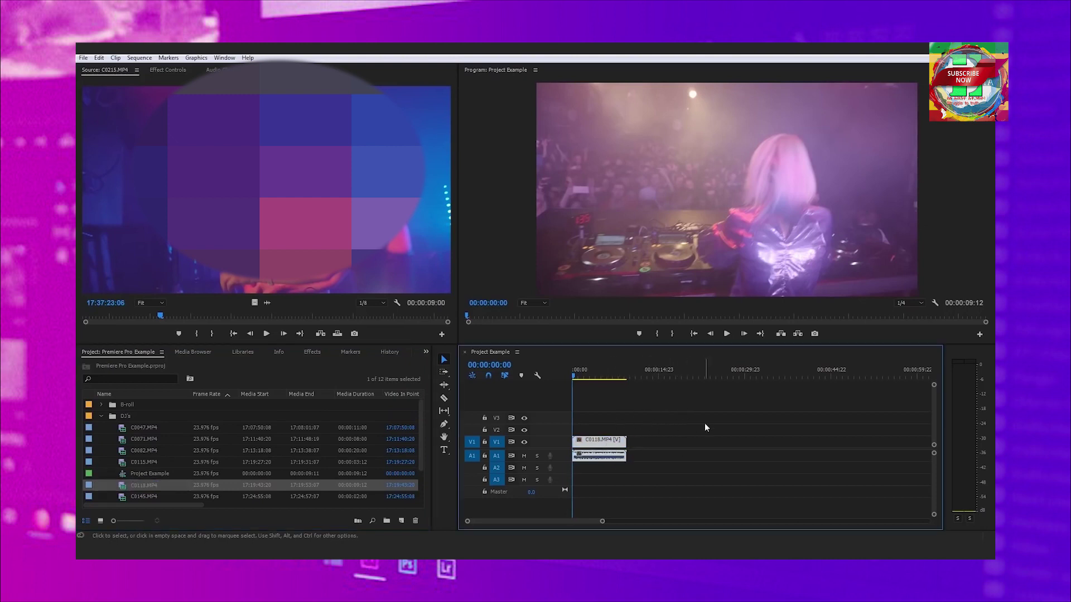
key("Delete")
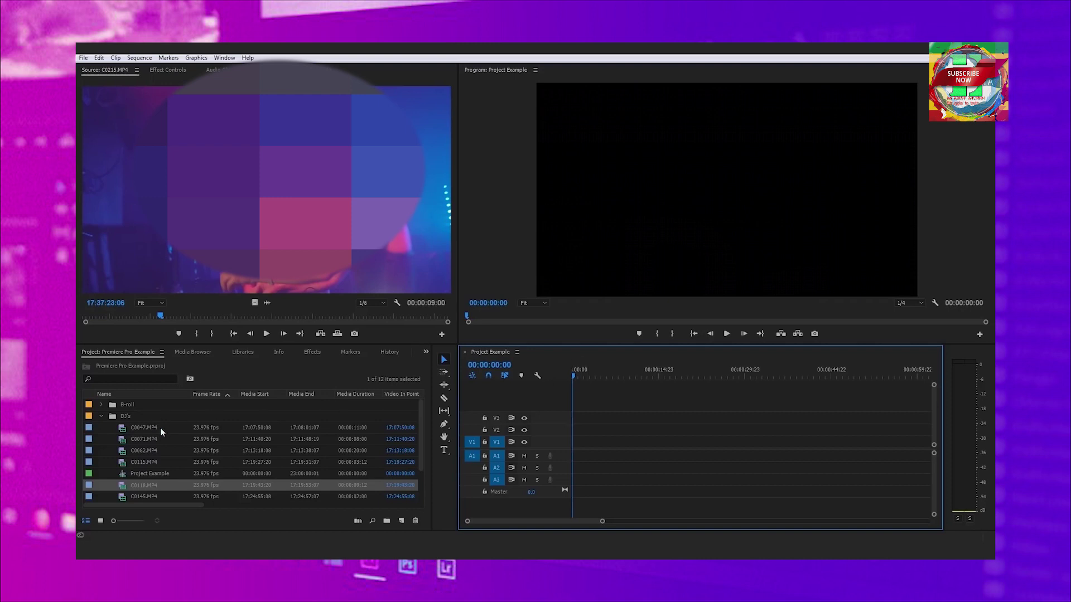
mouse_move(122, 429)
left_mouse_down()
mouse_move(405, 506)
mouse_move(273, 427)
left_mouse_up()
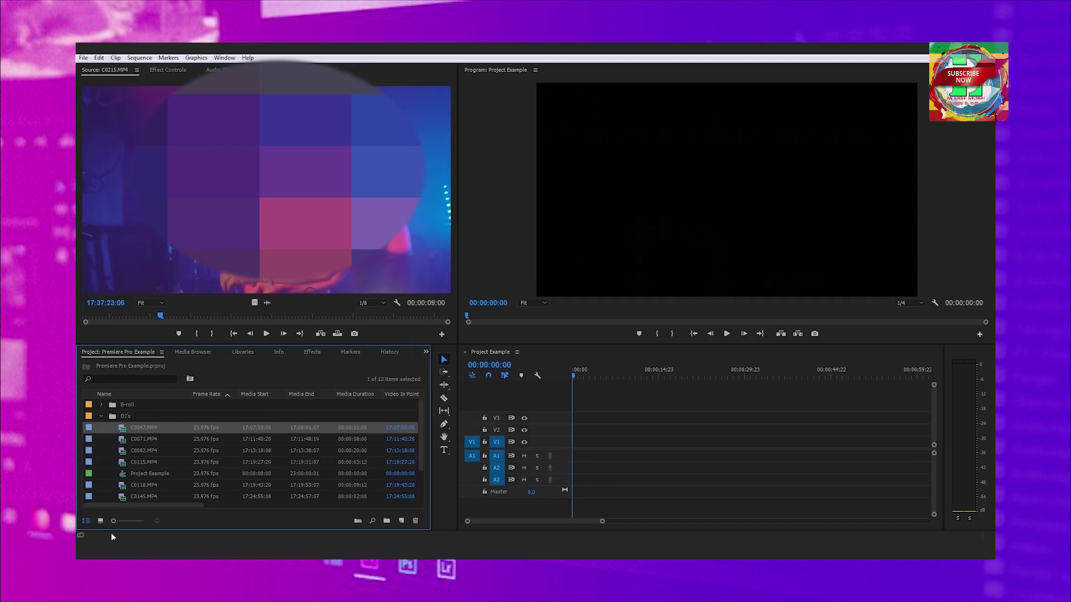
key("alt+Tab")
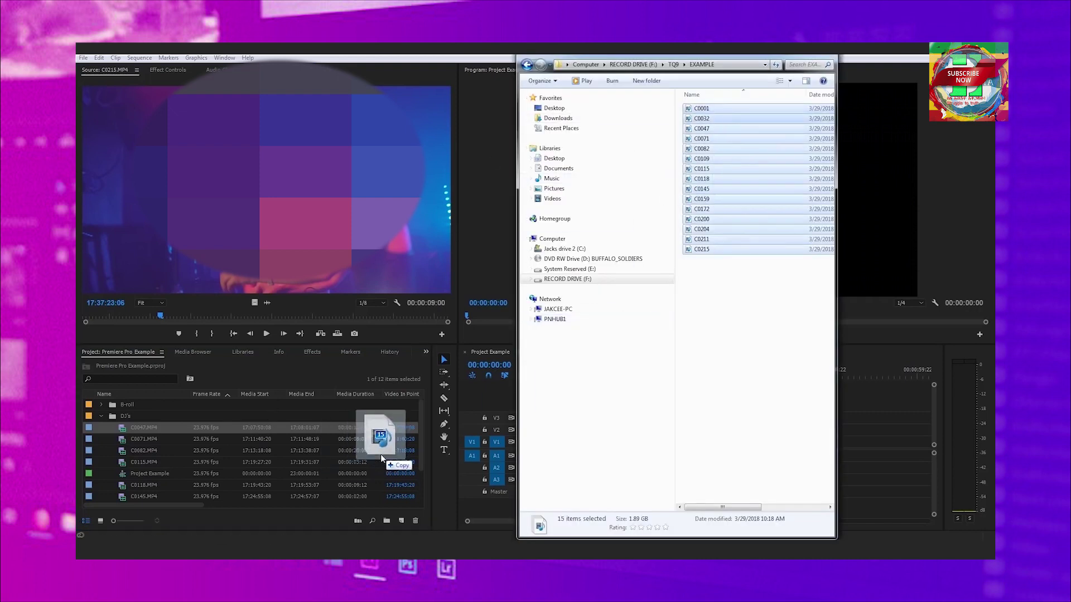
left_click_drag(697, 142, 766, 333)
left_click(766, 333)
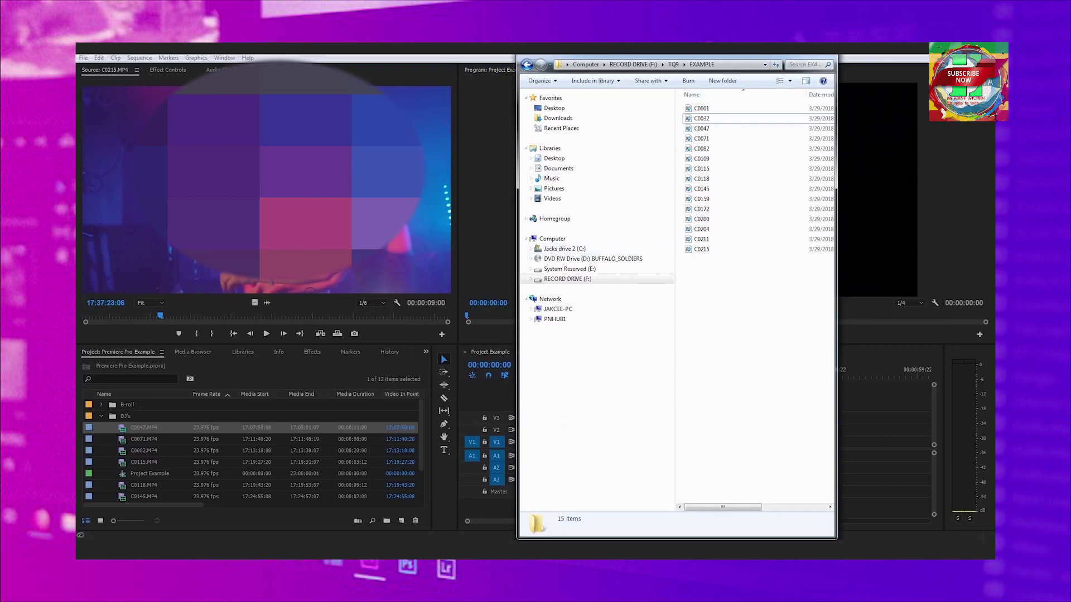
key("alt+Tab")
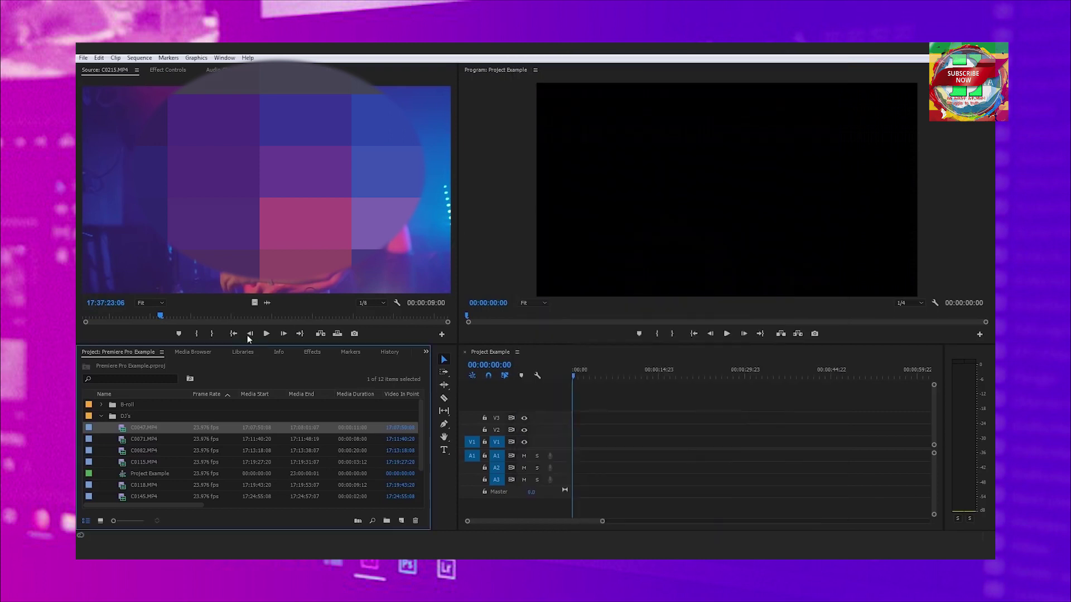
left_click_drag(161, 316, 75, 316)
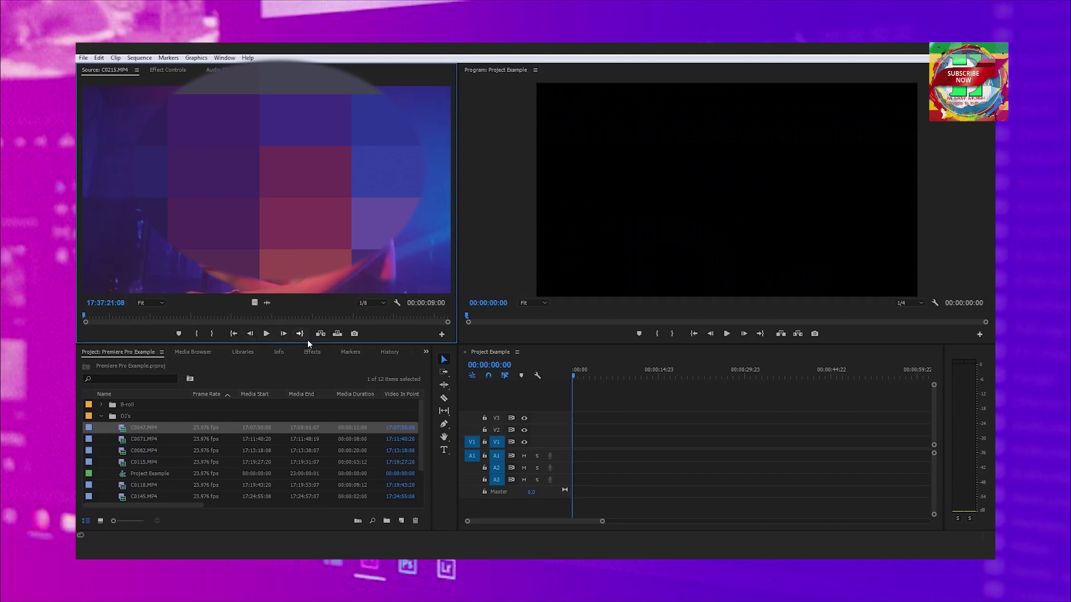
left_click(269, 333)
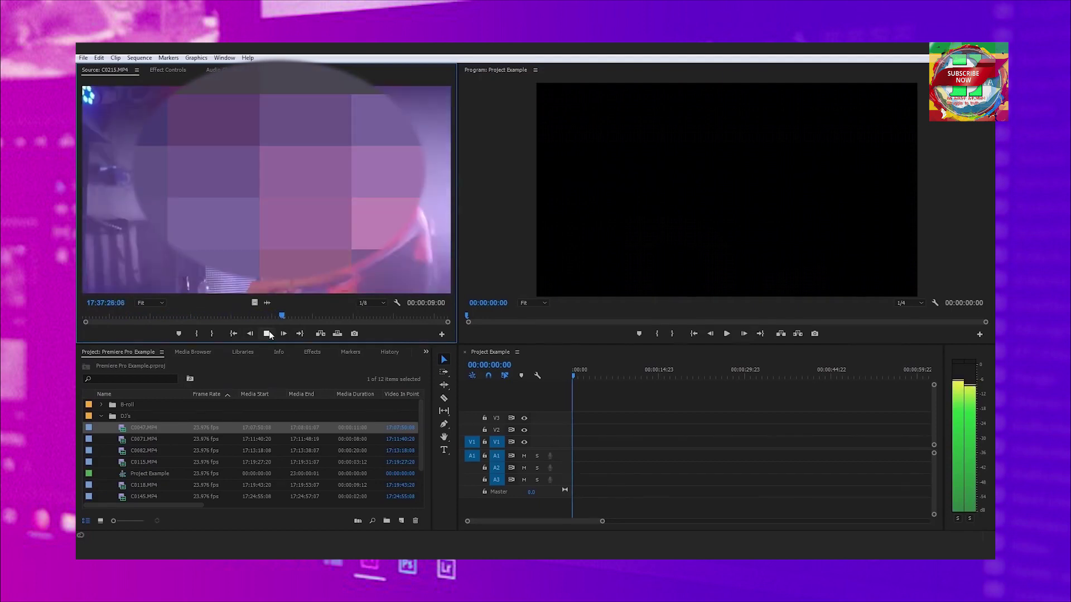
left_click(268, 333)
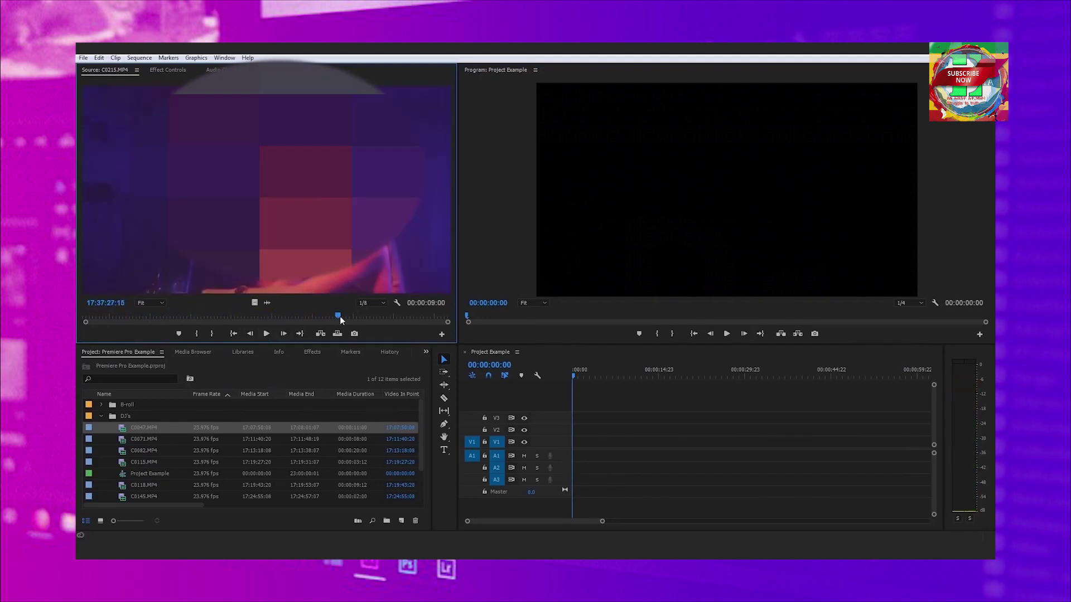
left_click_drag(338, 316, 311, 316)
left_click_drag(286, 317, 75, 299)
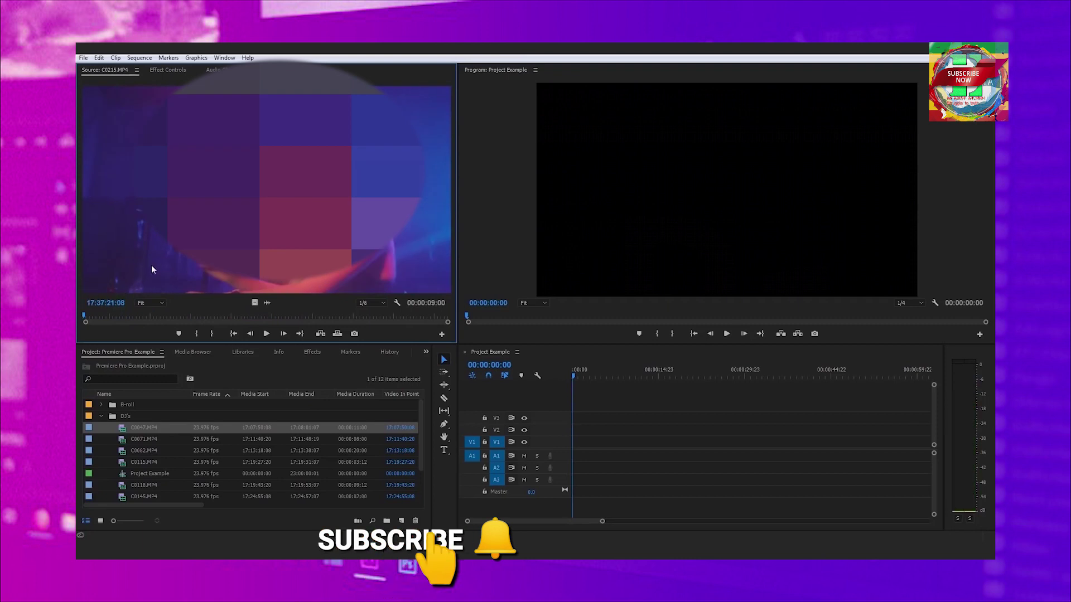
key("space")
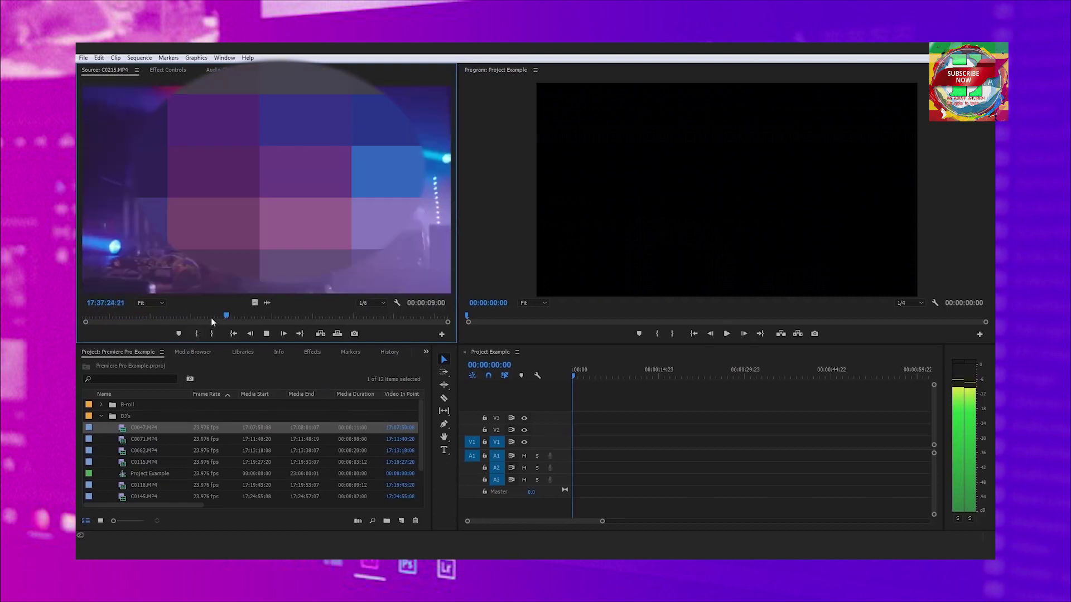
left_click_drag(199, 317, 172, 316)
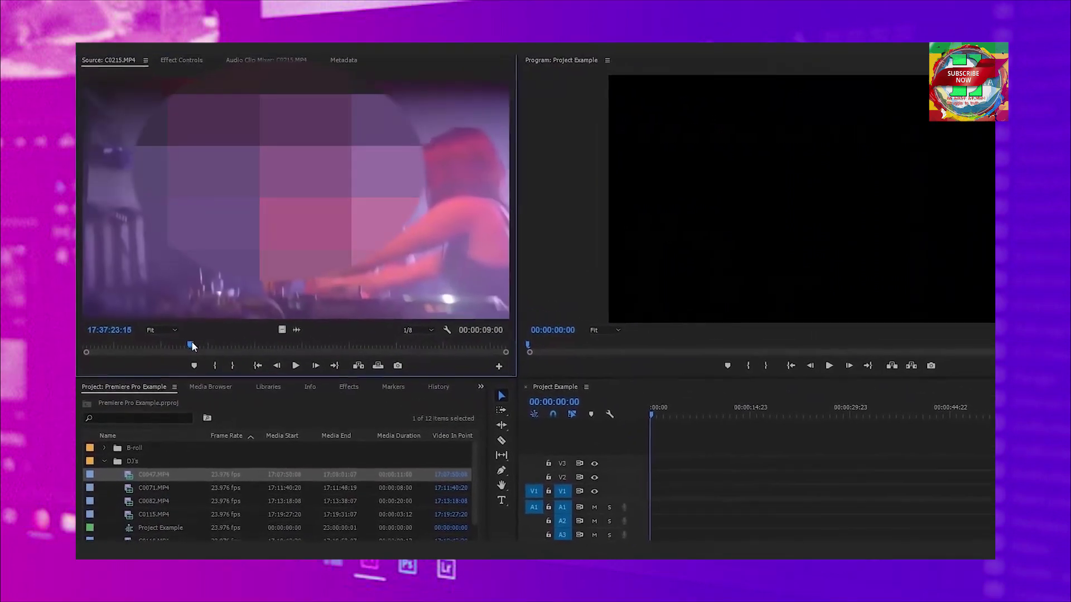
left_click_drag(178, 328, 203, 367)
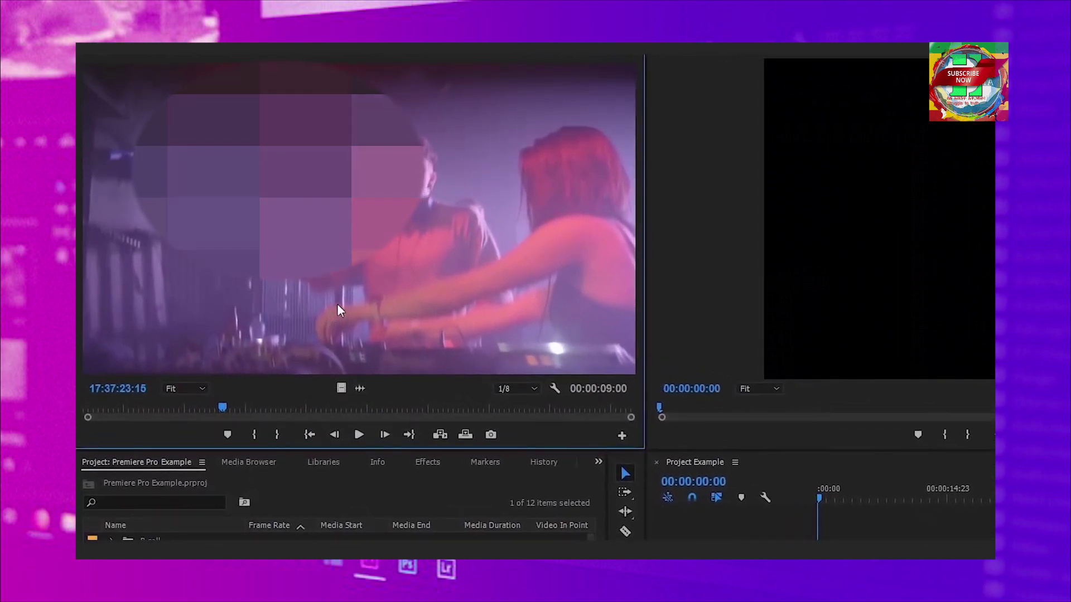
Mark In and Out points on C0215 to keep a 00:00:02:09 section
key("i")
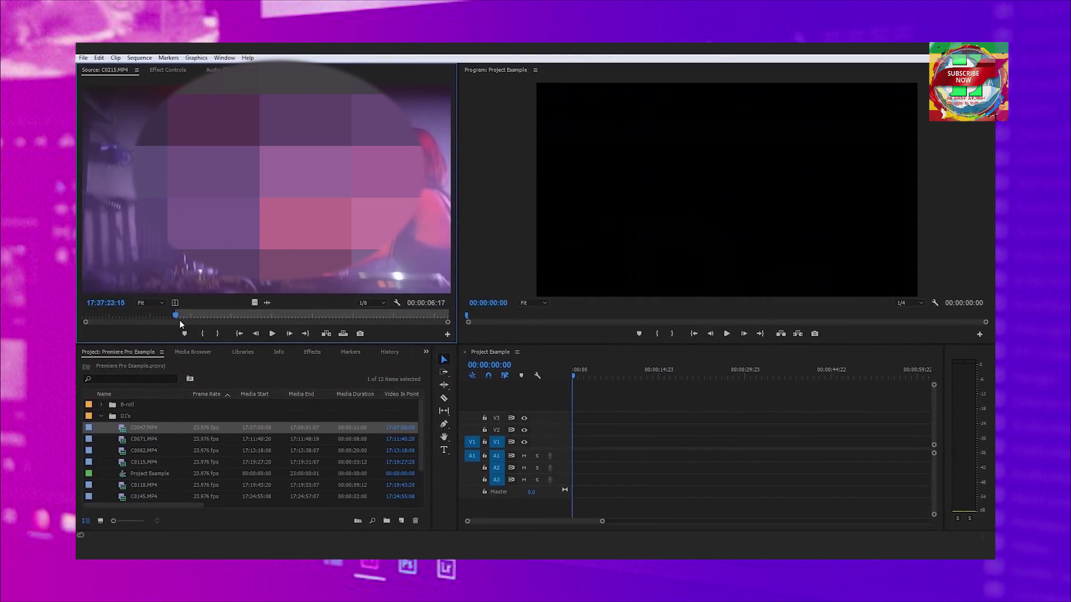
mouse_move(177, 318)
left_mouse_down()
mouse_move(75, 317)
mouse_move(178, 317)
left_mouse_up()
left_click(271, 335)
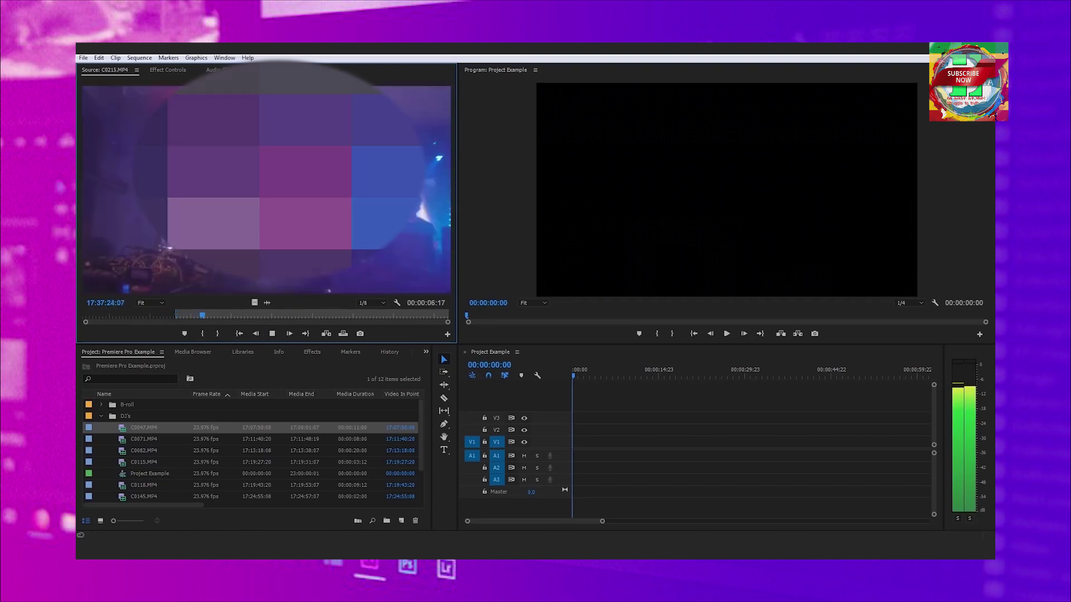
left_click(273, 333)
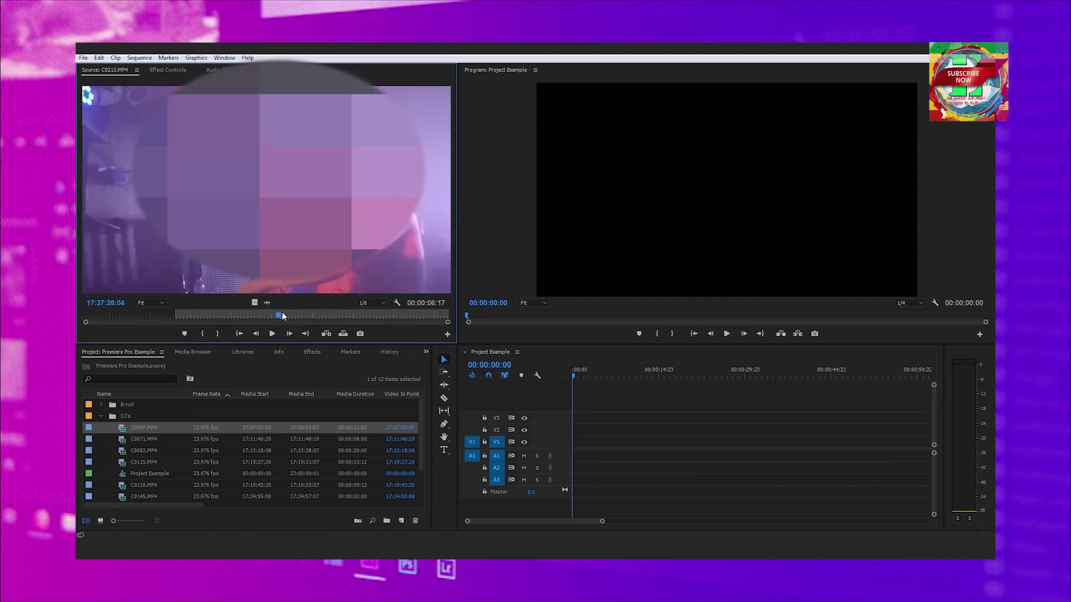
mouse_move(279, 316)
left_mouse_down()
mouse_move(448, 317)
mouse_move(294, 314)
left_mouse_up()
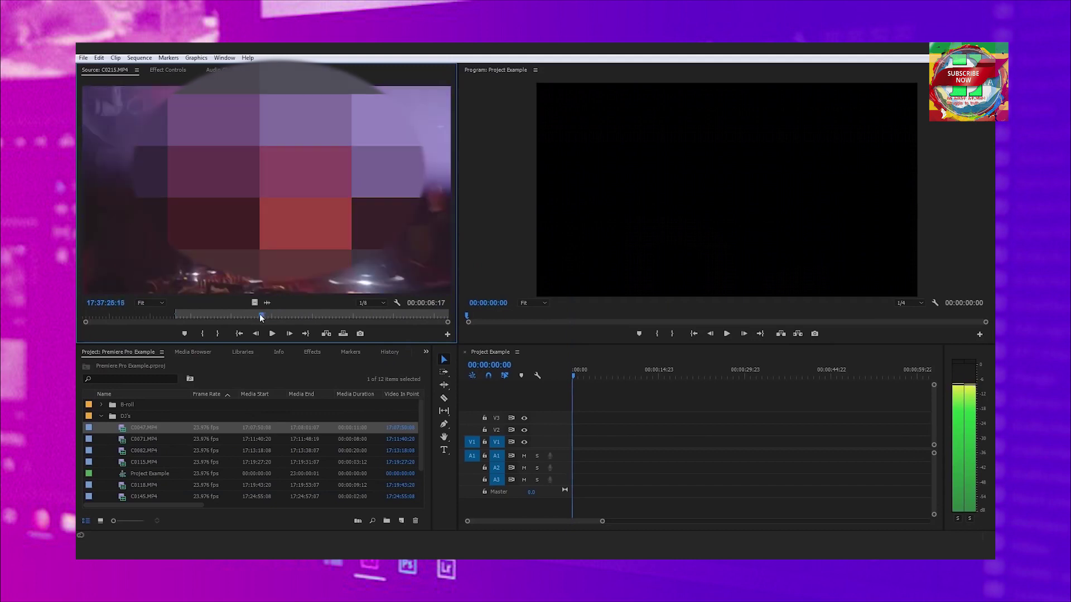
mouse_move(294, 315)
left_mouse_down()
mouse_move(176, 321)
mouse_move(269, 320)
left_mouse_up()
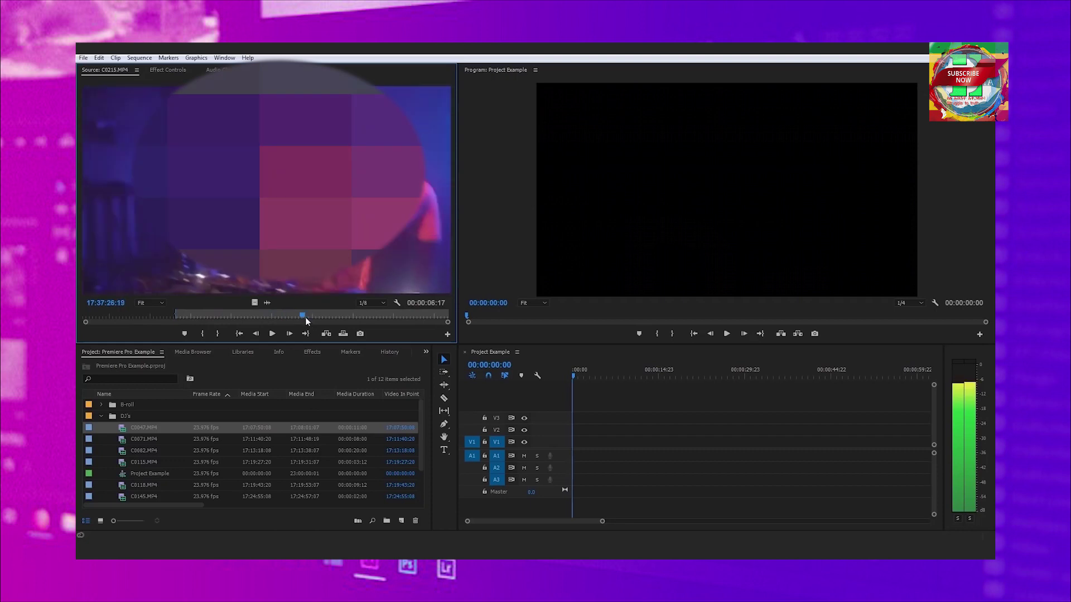
left_click_drag(268, 319, 270, 316)
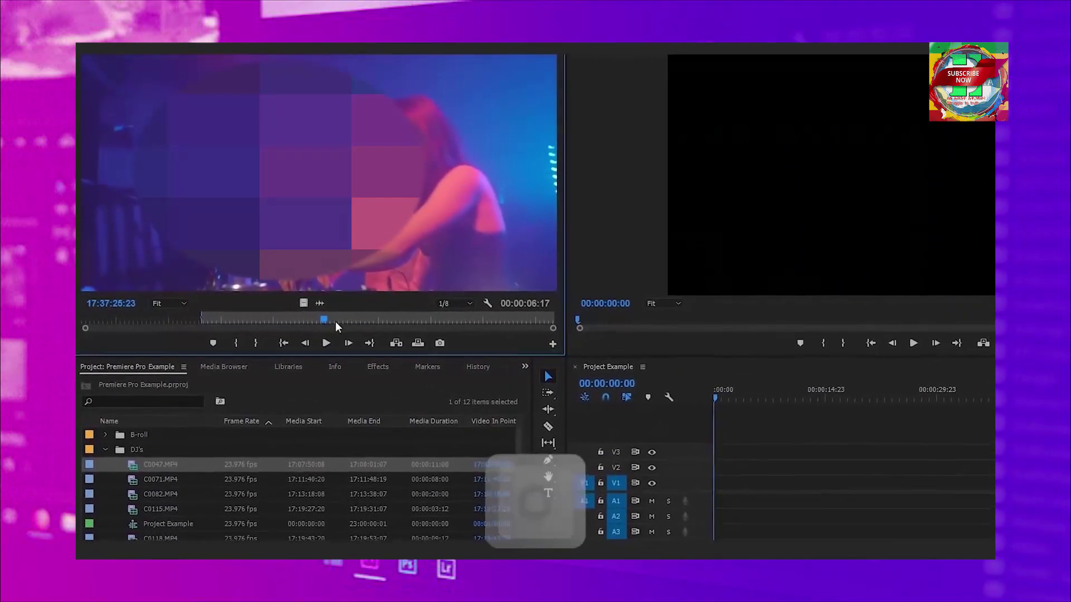
key("o")
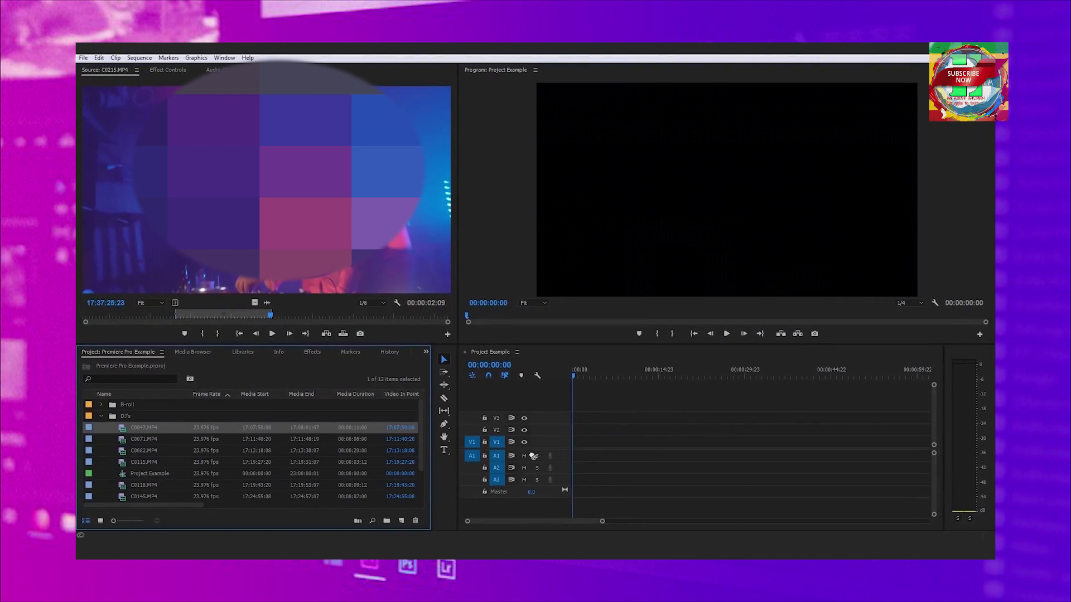
Place C0047.MP4 at the start of the Project Example sequence
left_click_drag(533, 455, 572, 450)
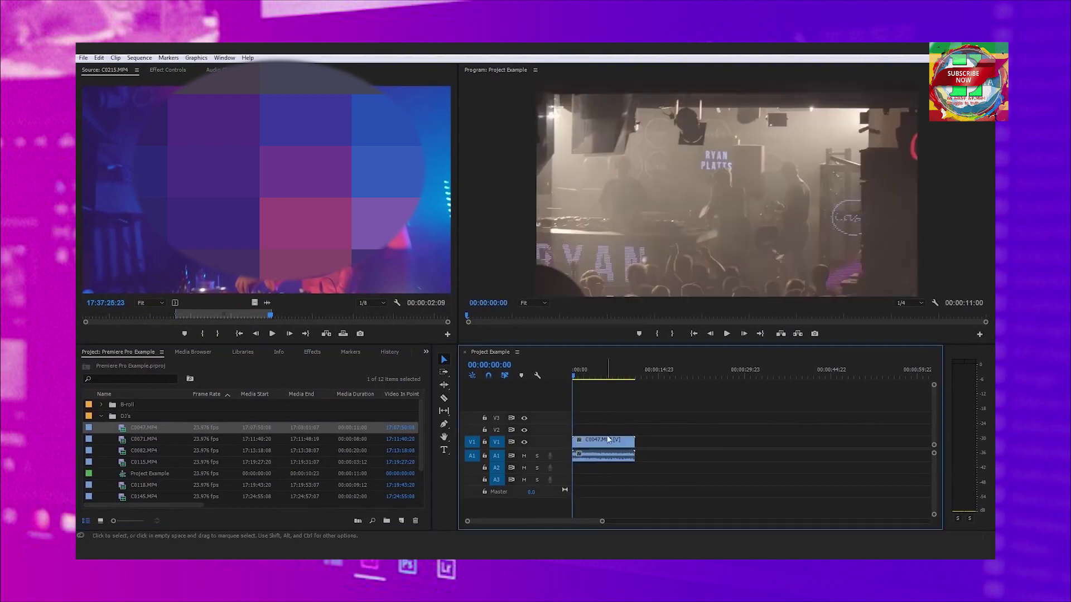
left_click(77, 68)
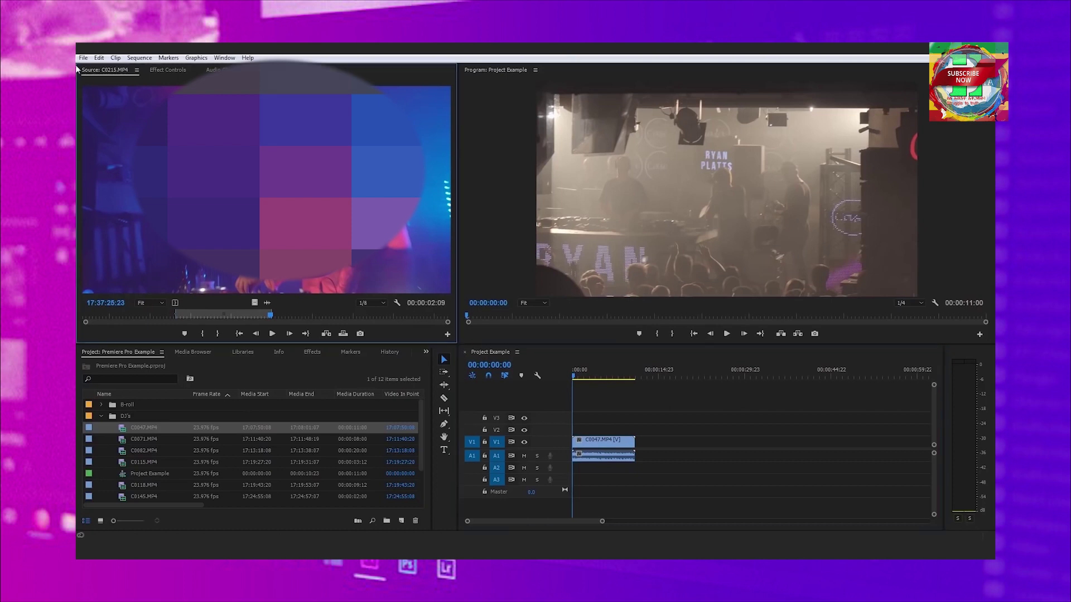
scroll(195, 449, "down", 1)
Add the trimmed C0215 to the sequence, play it back, then delete the placed clips
scroll(180, 457, "down", 2)
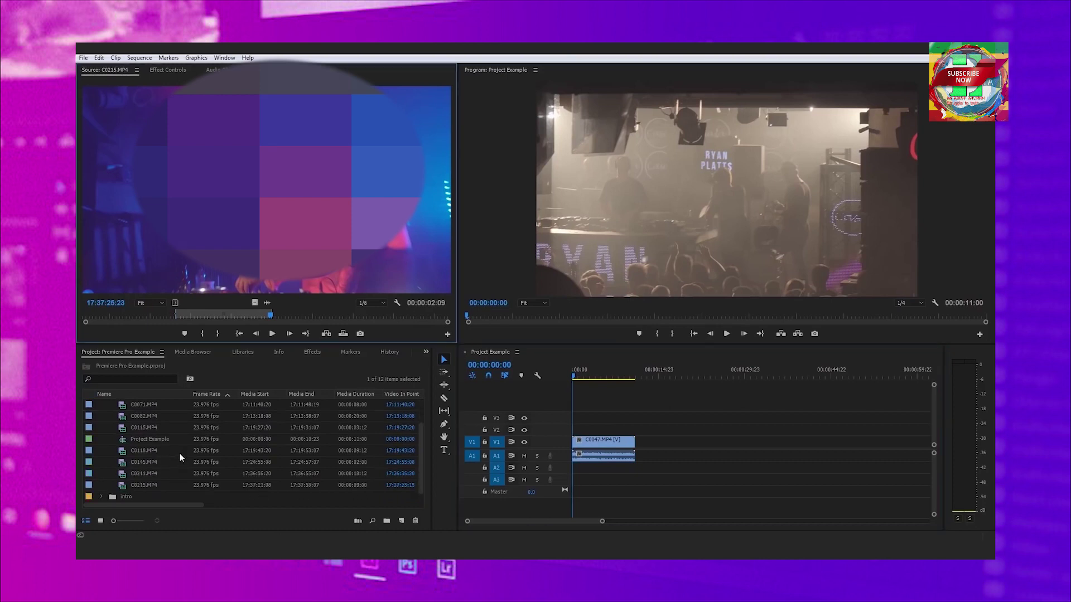
left_click(135, 484)
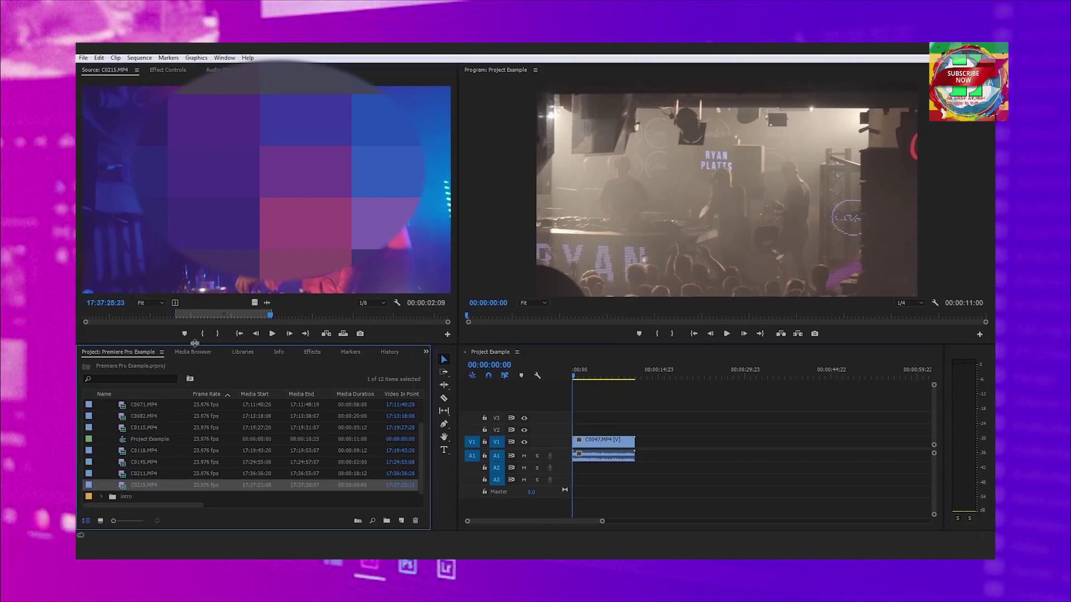
mouse_move(462, 420)
left_mouse_down()
mouse_move(675, 440)
mouse_move(581, 450)
left_mouse_up()
key("space")
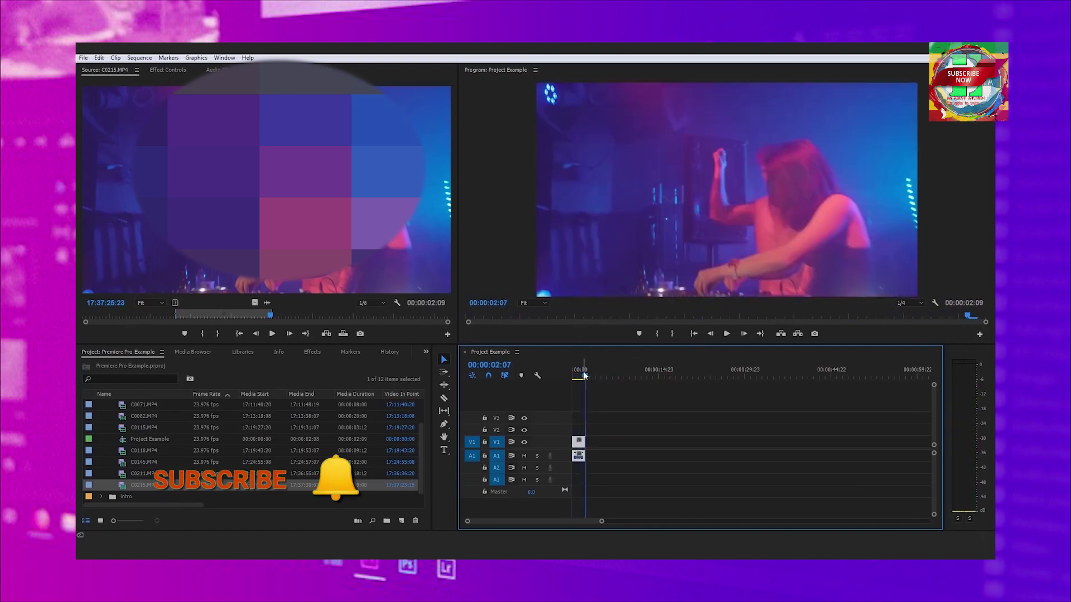
key("Home")
key("Delete")
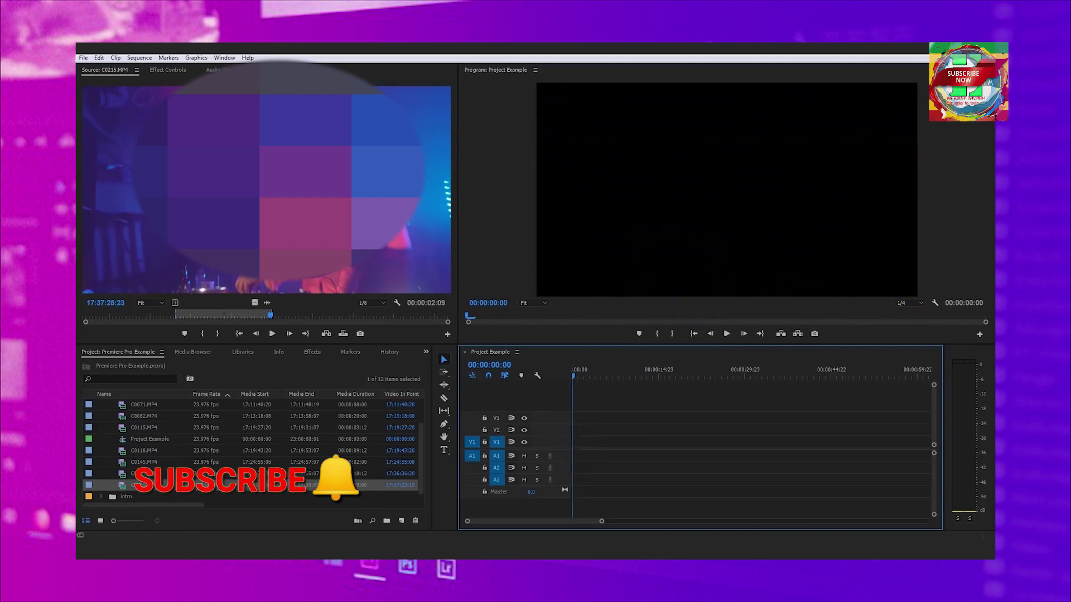
scroll(194, 450, "up", 2)
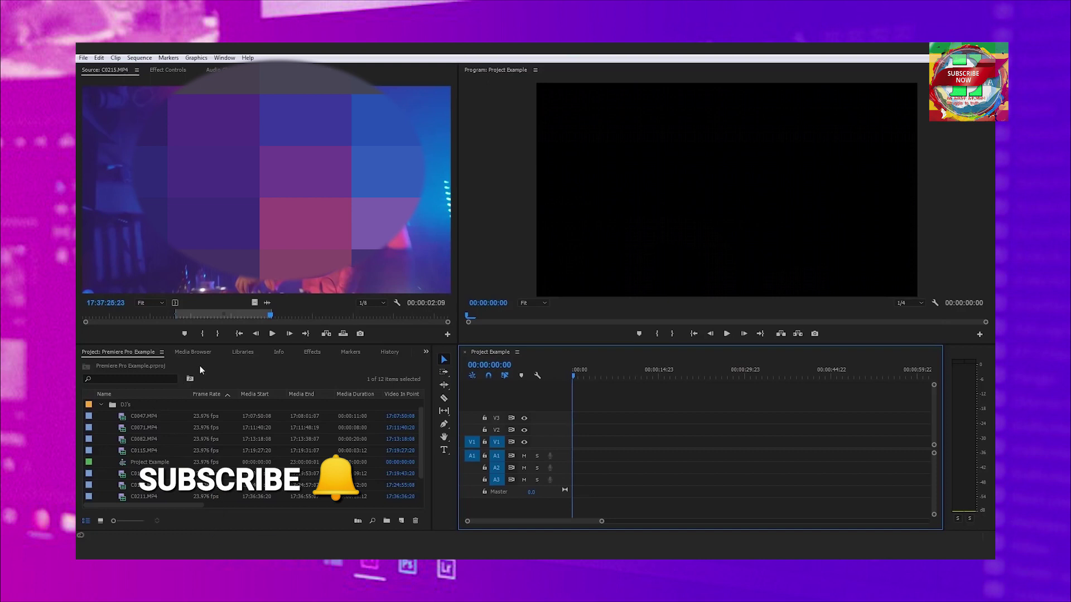
double_click(118, 416)
mouse_move(143, 315)
left_mouse_down()
mouse_move(128, 319)
mouse_move(157, 321)
mouse_move(137, 325)
left_mouse_up()
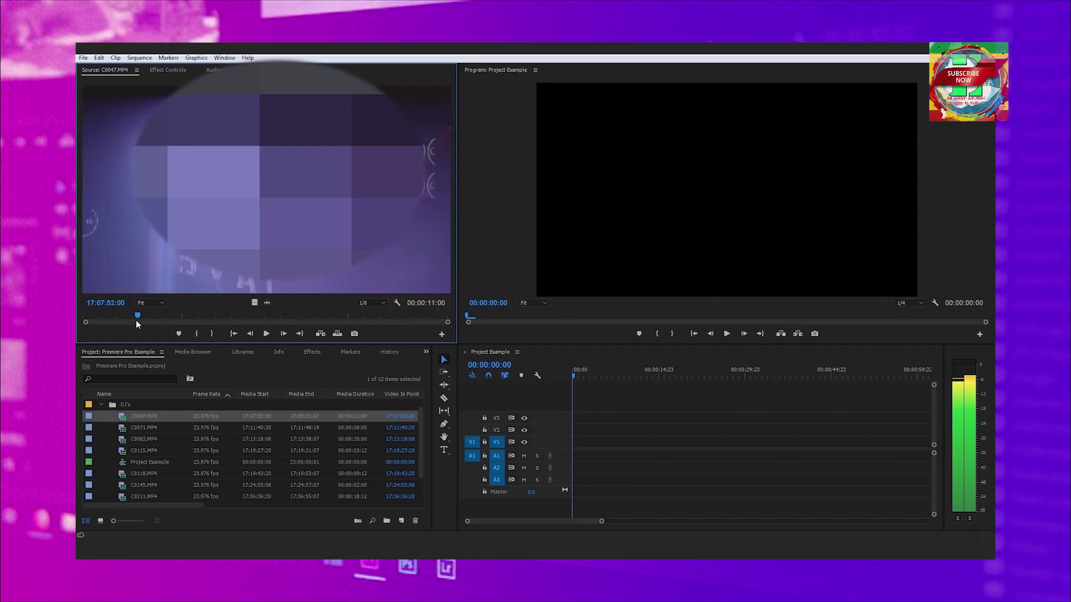
left_click(268, 335)
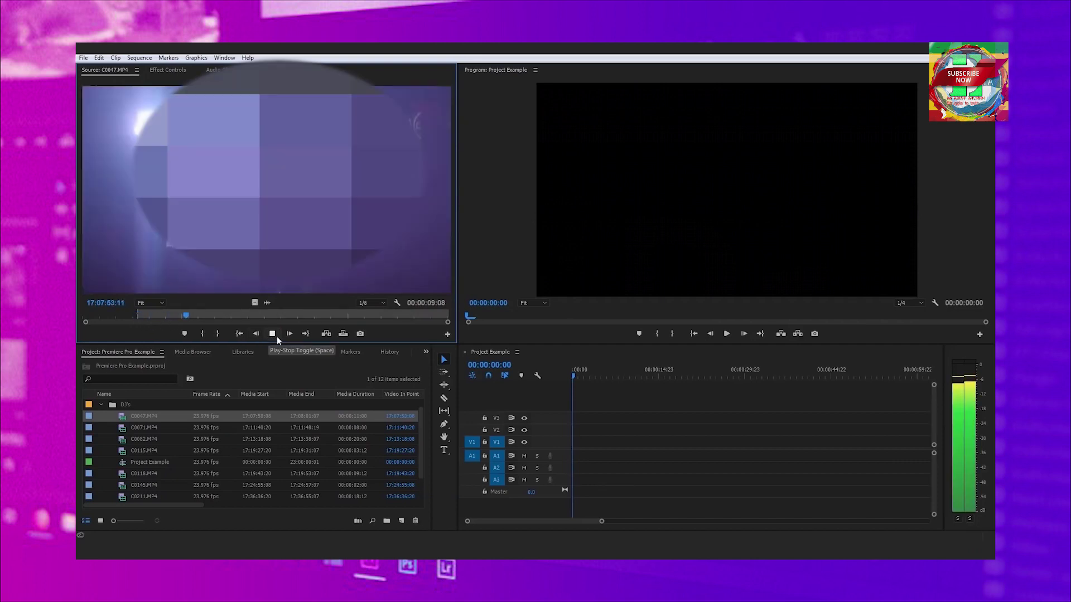
left_click(276, 337)
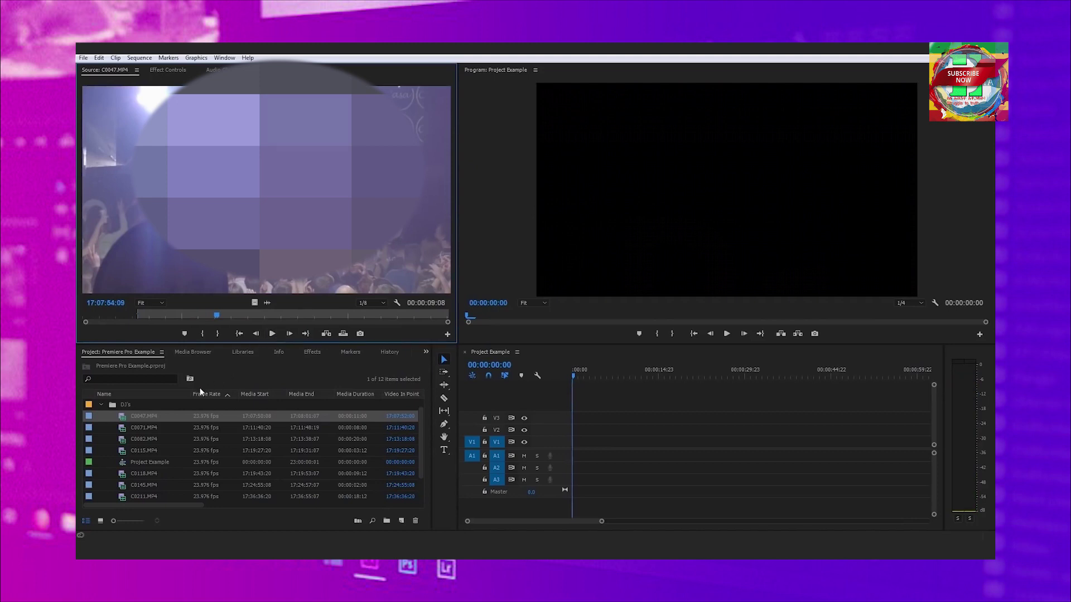
double_click(130, 428)
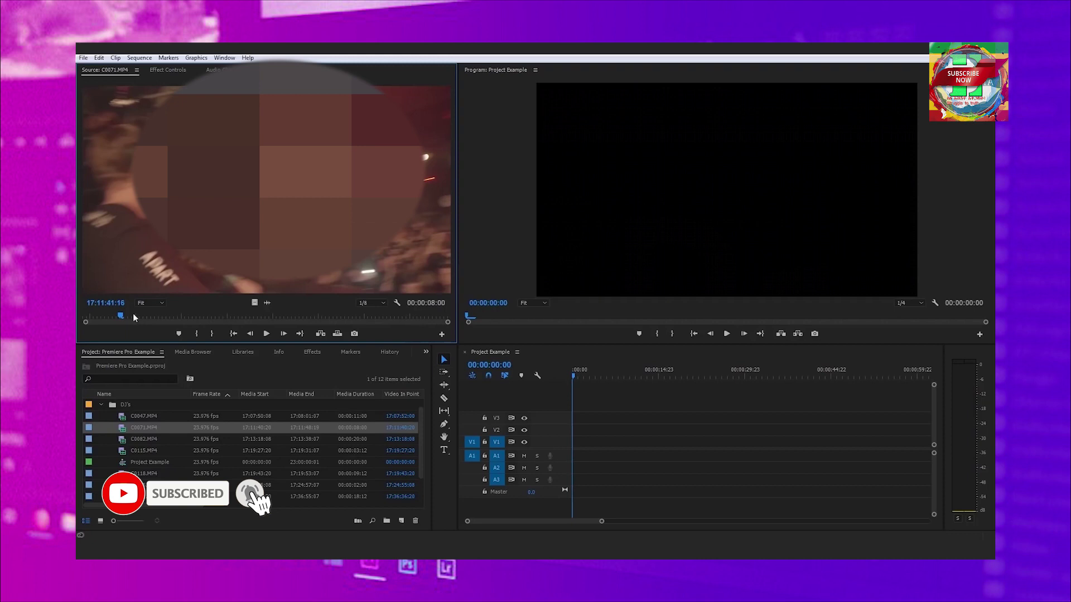
mouse_move(125, 316)
left_mouse_down()
mouse_move(82, 312)
mouse_move(152, 325)
left_mouse_up()
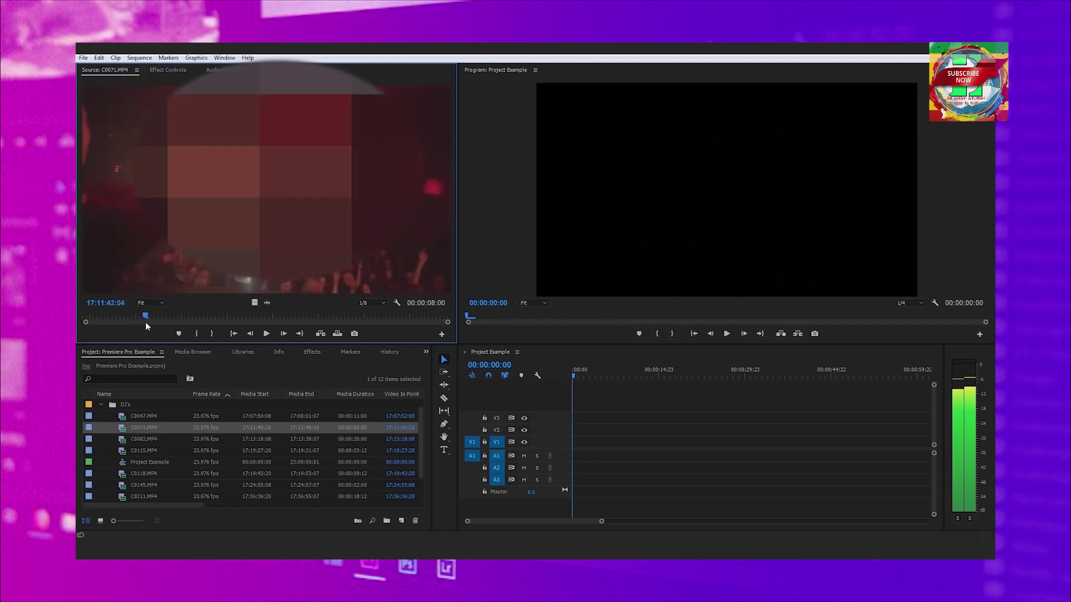
left_click_drag(152, 325, 82, 316)
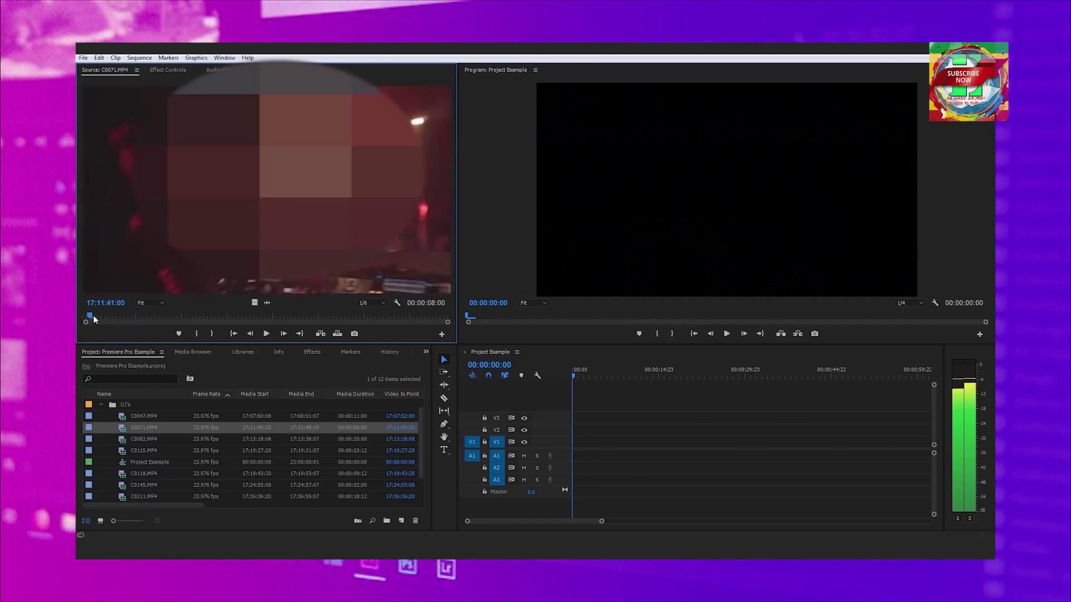
key("space")
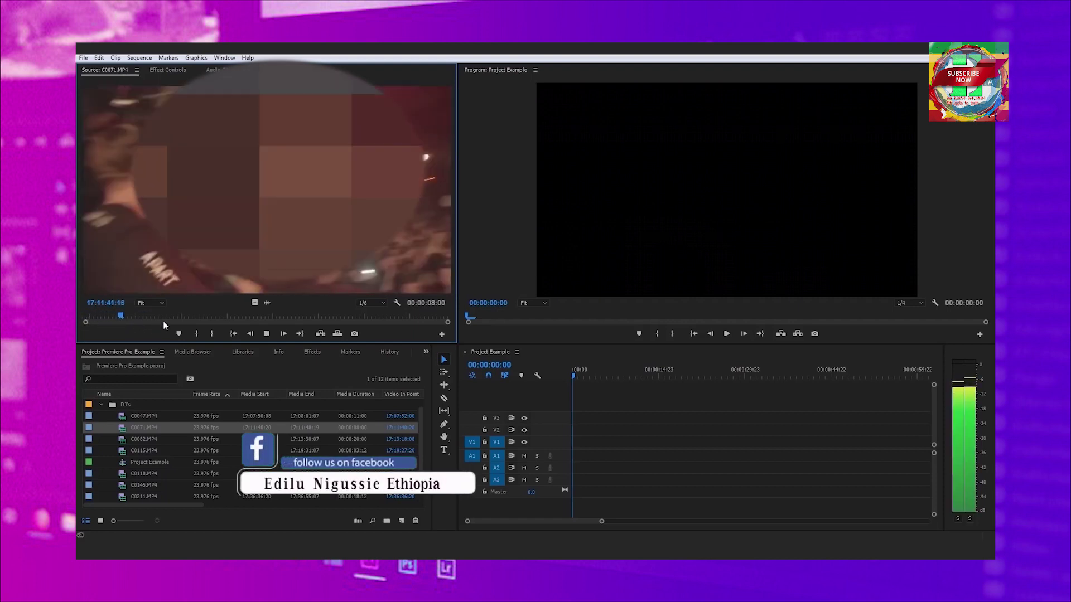
key("space")
left_click_drag(172, 318, 116, 320)
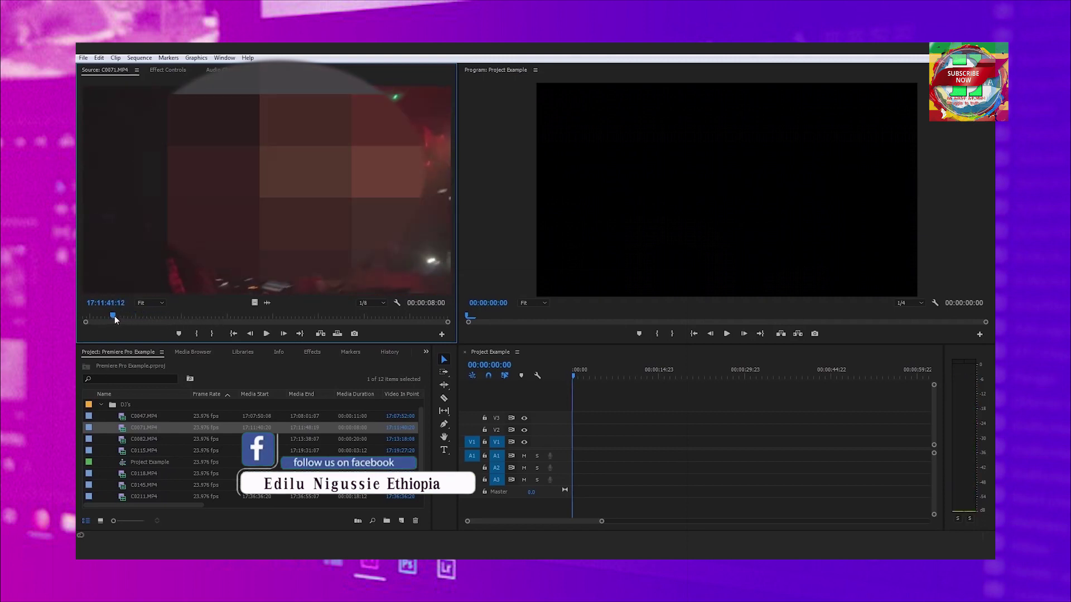
key("space")
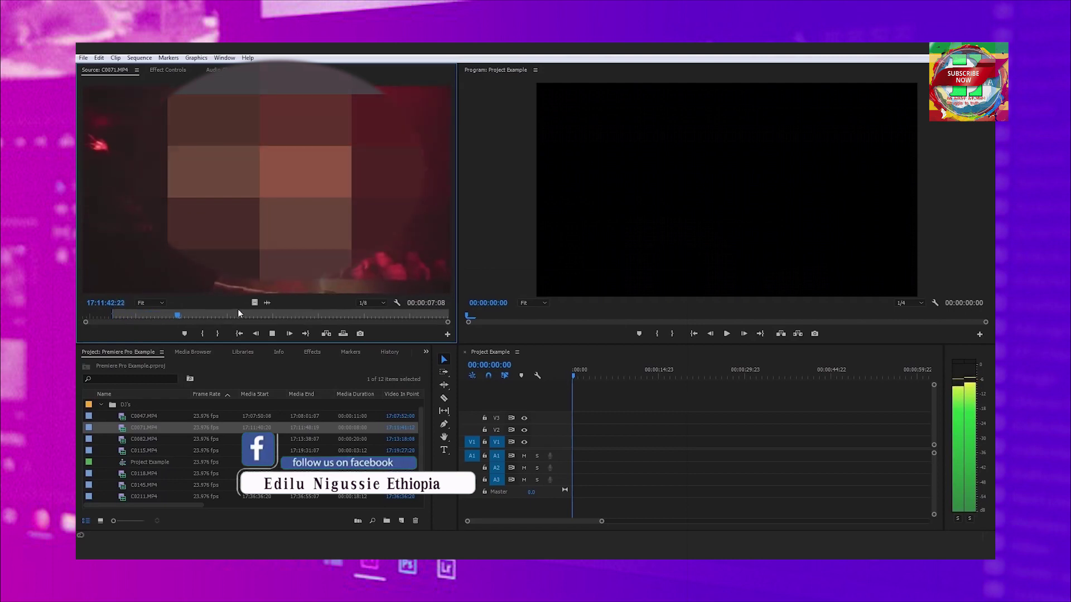
key("space")
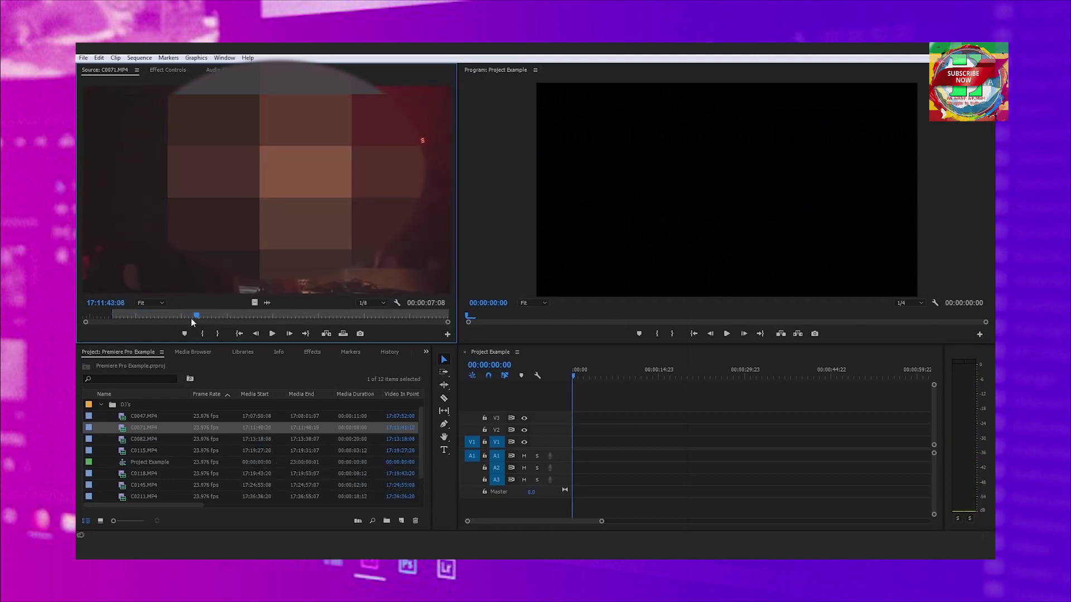
left_click_drag(134, 427, 601, 442)
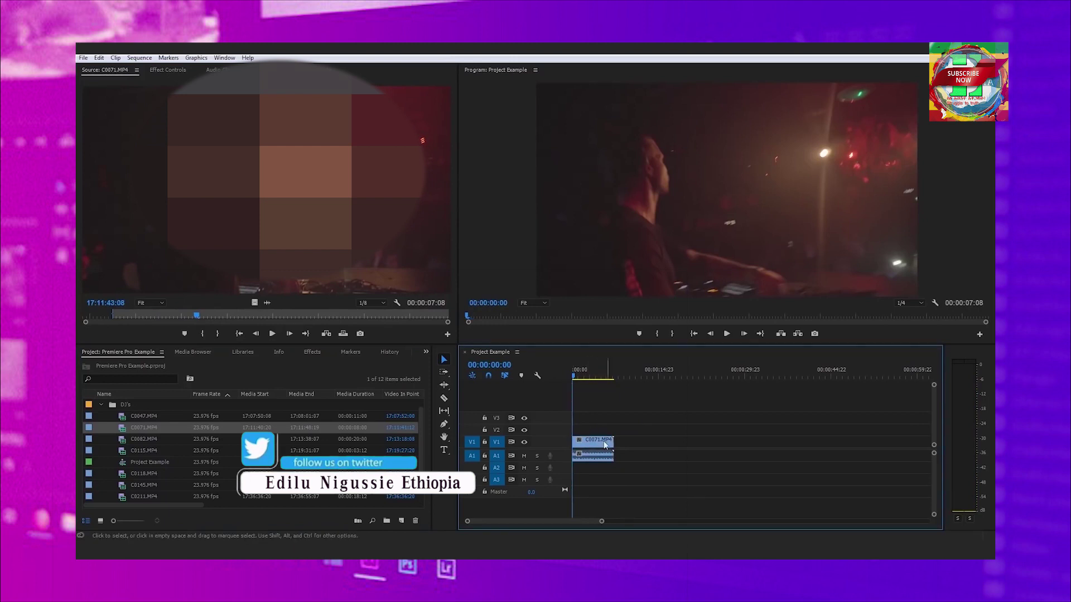
key("space")
key("space")
key("c")
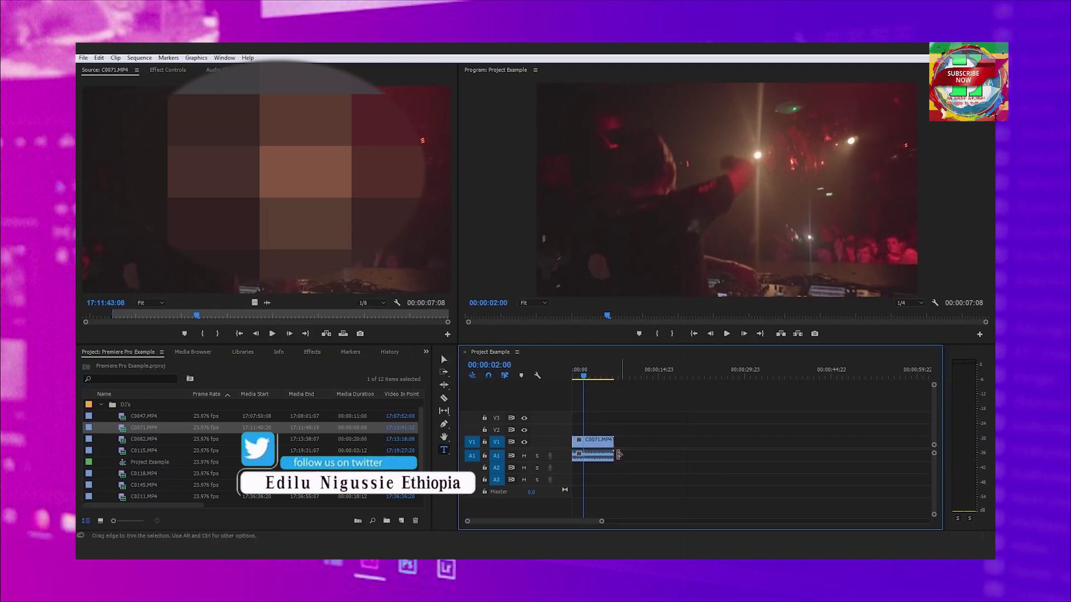
left_click_drag(611, 441, 583, 444)
left_click_drag(583, 376, 590, 380)
key("Home")
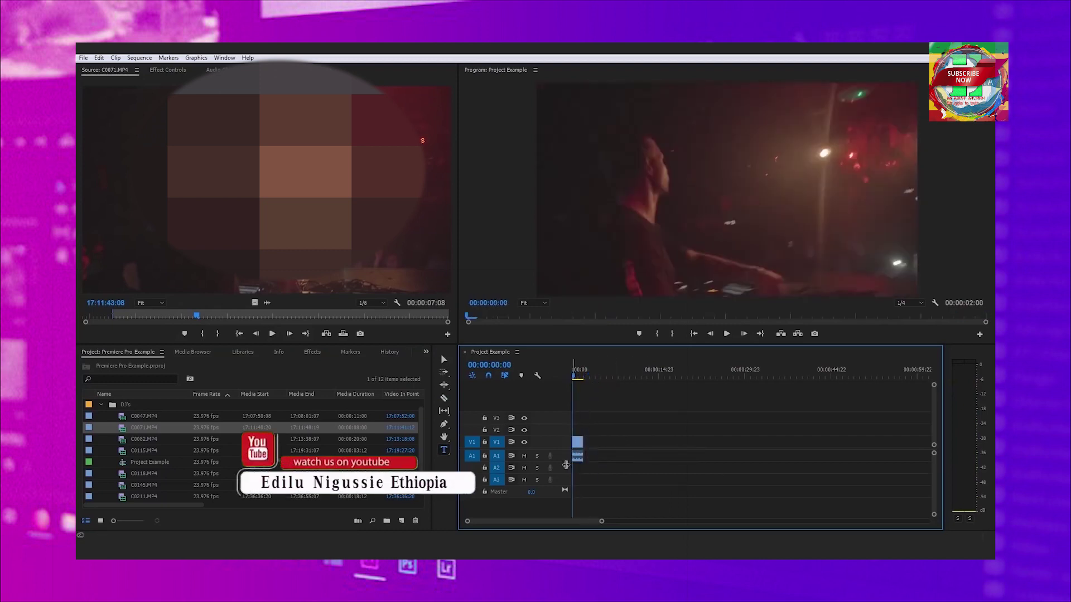
left_click(580, 443)
key("Delete")
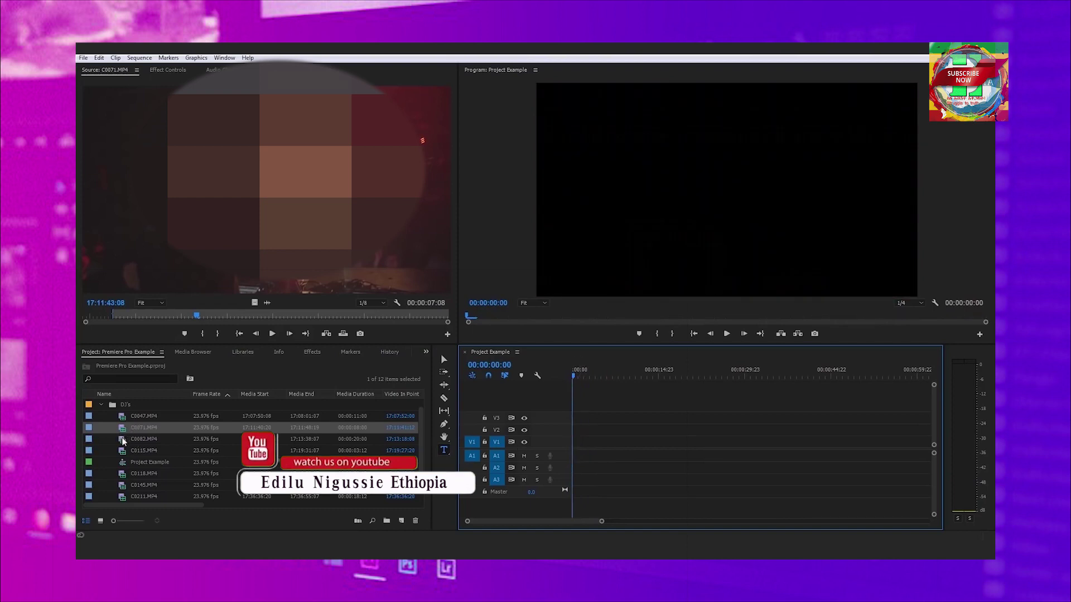
Open C0082 in the Source Monitor and scrub through it
double_click(123, 441)
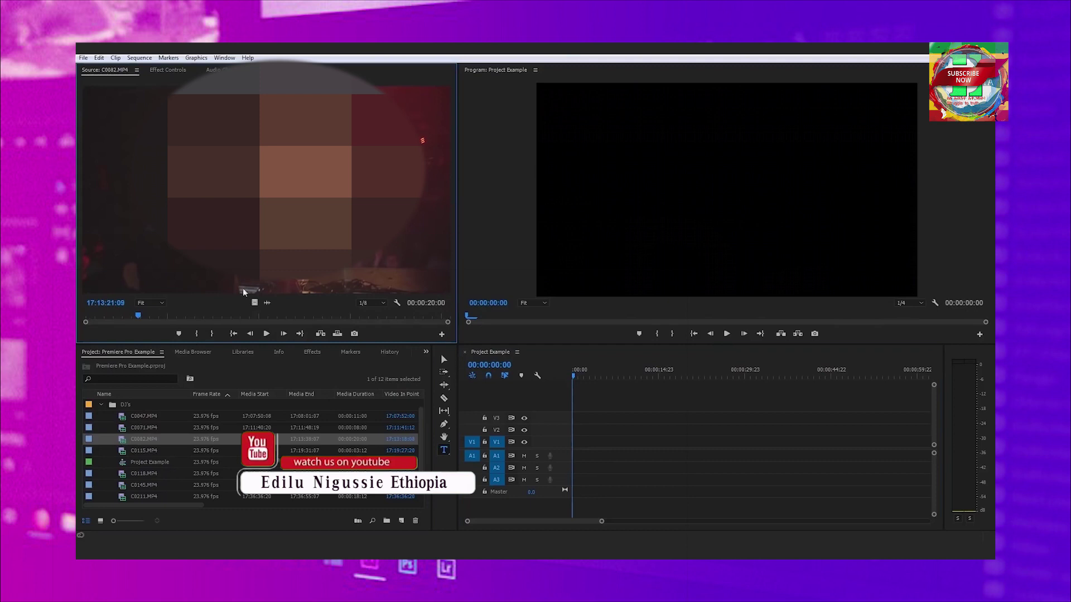
left_click_drag(115, 318, 84, 317)
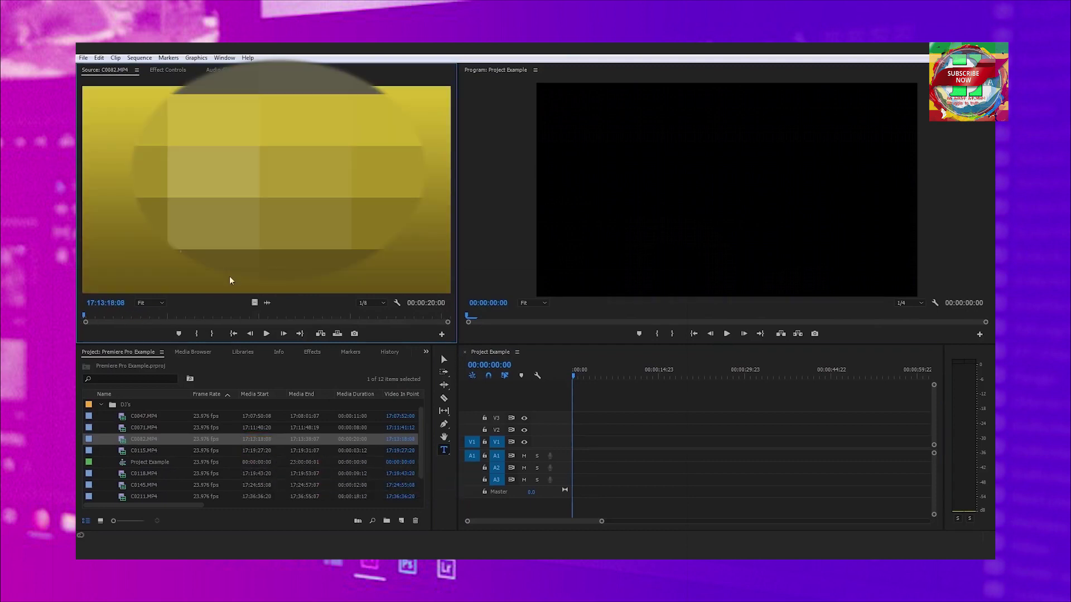
left_click(109, 317)
left_click_drag(110, 317, 78, 316)
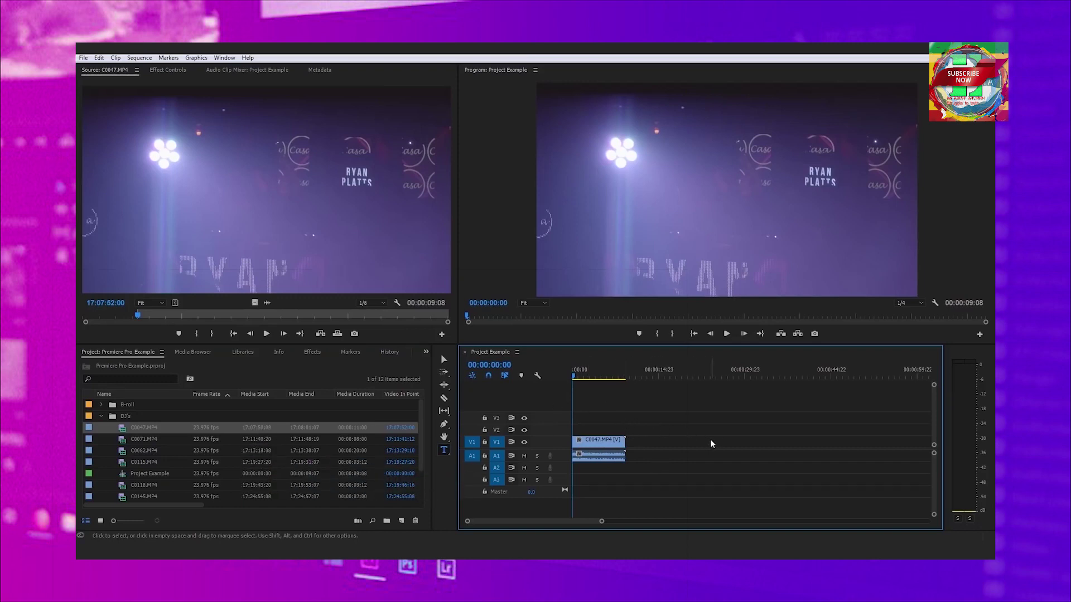
Mute track A1, play C0047 in the sequence, then clear its clips from the timeline
left_click(525, 456)
left_click(727, 334)
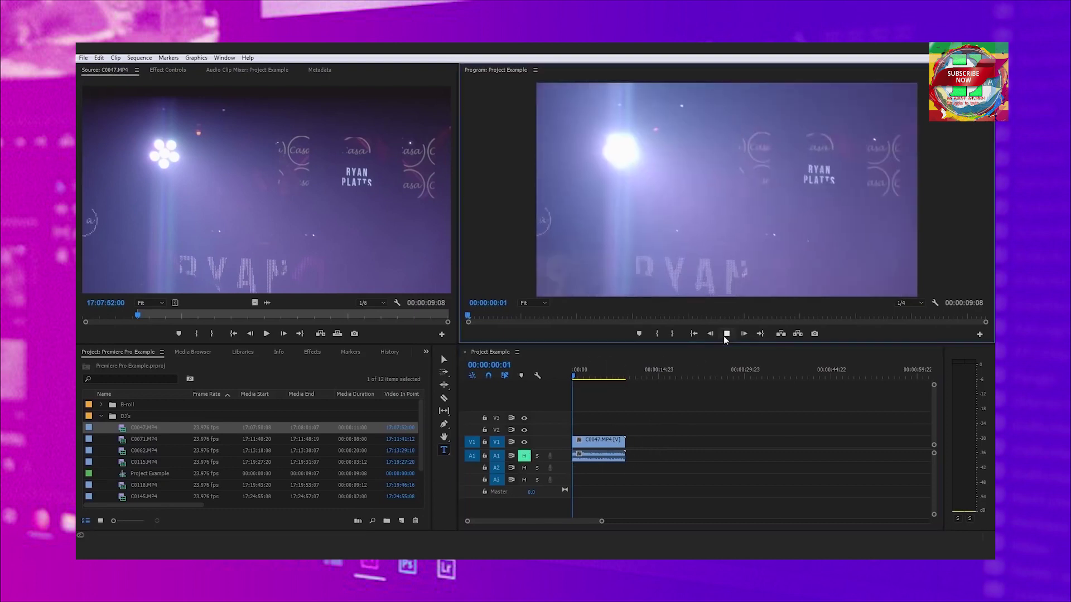
left_click(727, 334)
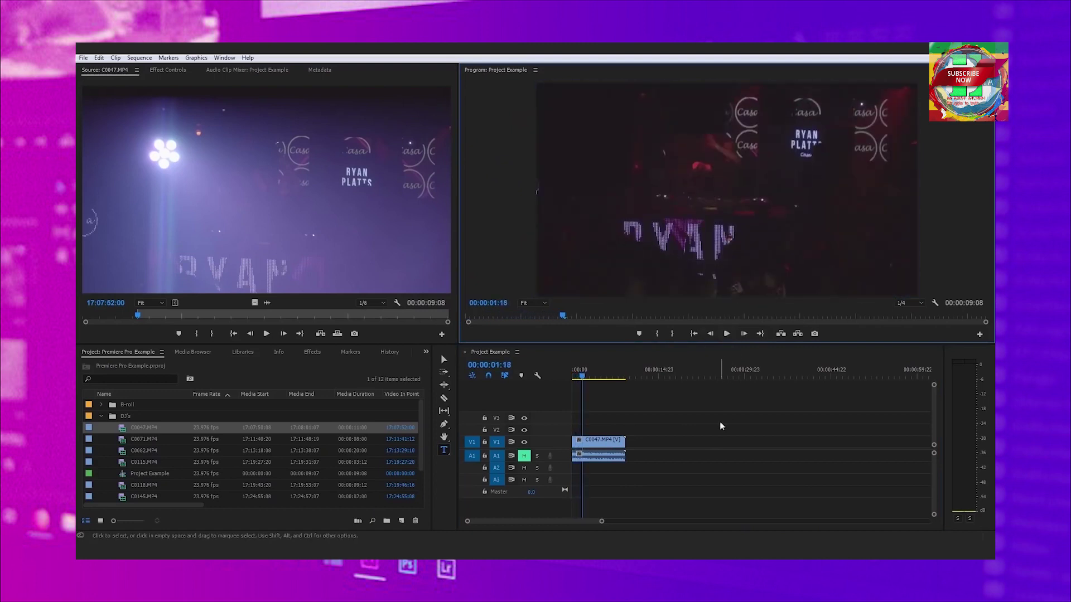
left_click(593, 459)
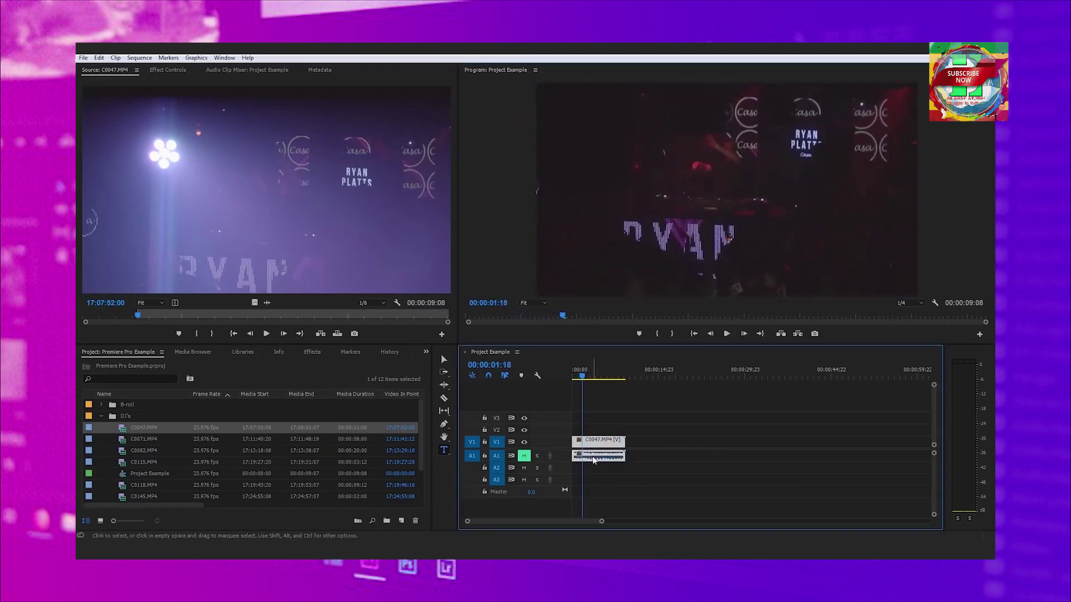
left_click(630, 425)
left_click_drag(583, 379, 572, 377)
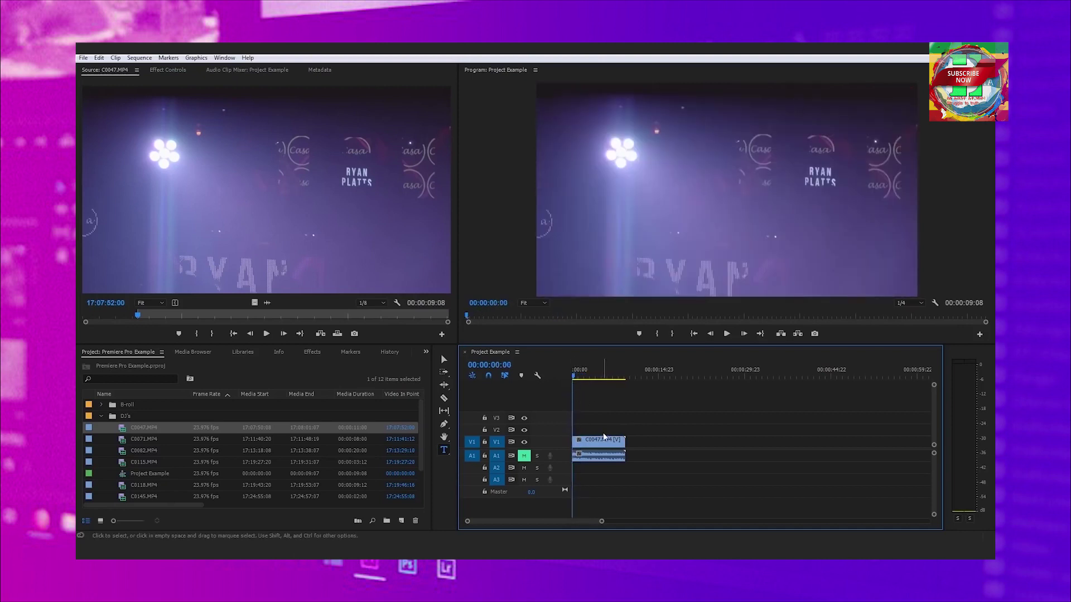
left_click(616, 457)
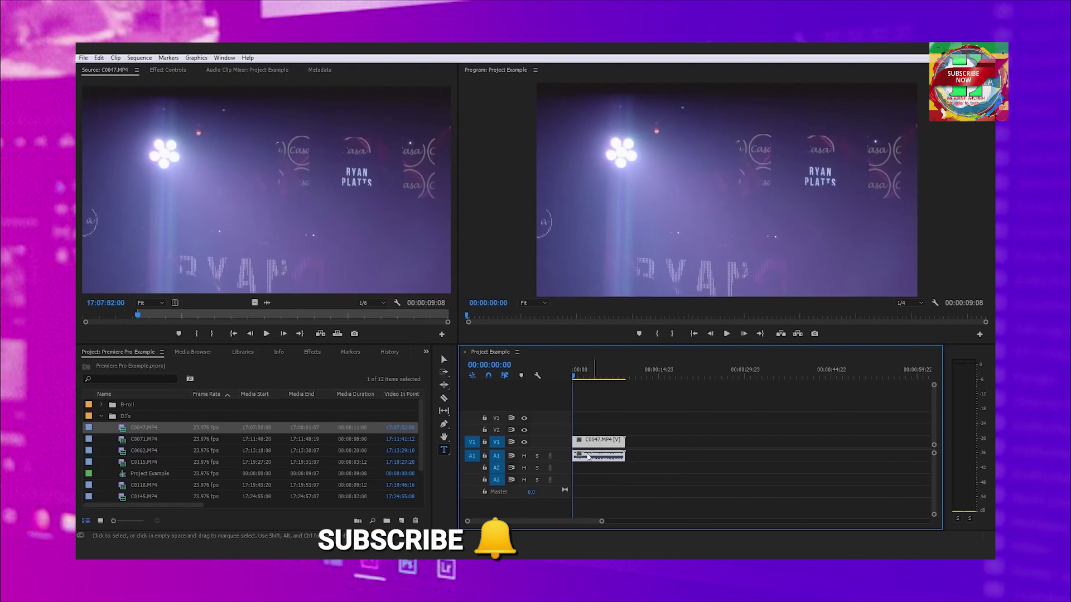
mouse_move(589, 456)
left_mouse_down()
mouse_move(119, 423)
mouse_move(171, 434)
mouse_move(127, 428)
left_mouse_up()
Place a video-only copy of C0047 on V1 at the sequence start
left_click_drag(565, 438, 580, 445)
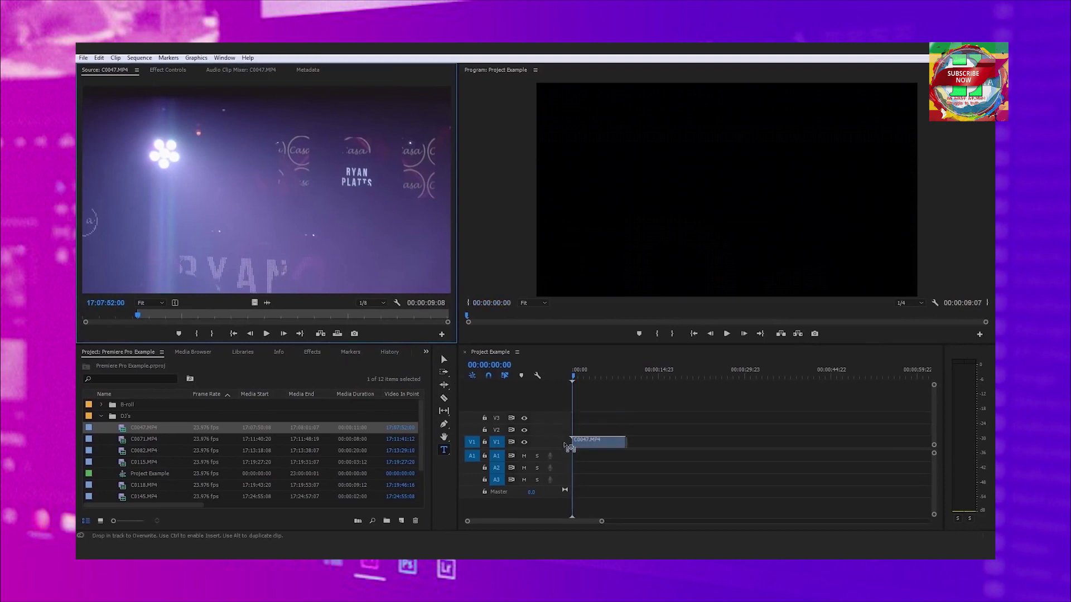
left_click_drag(429, 377, 600, 438)
left_click(603, 450)
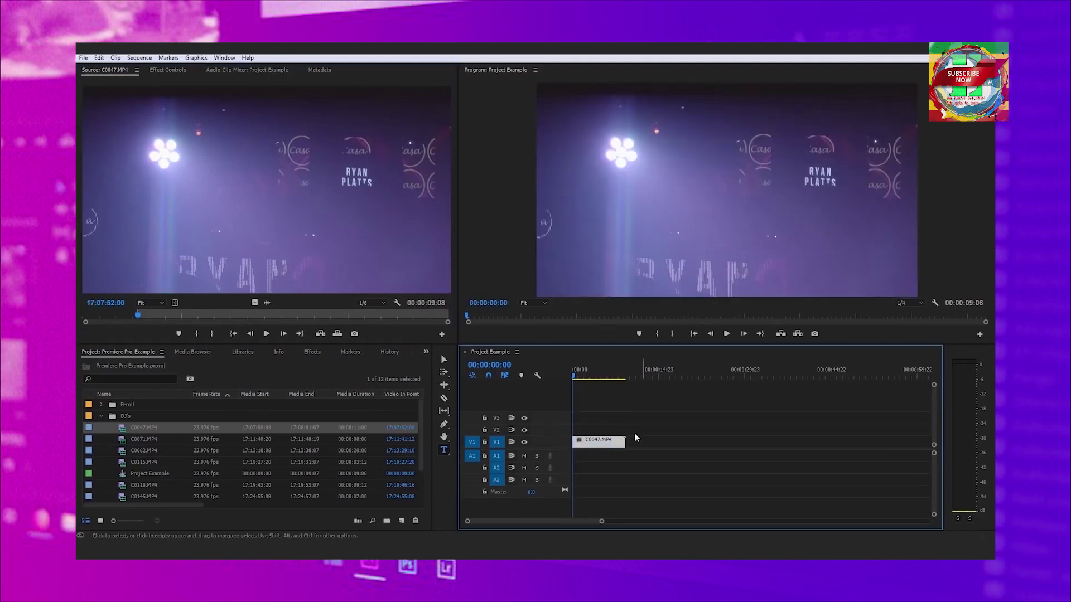
left_click_drag(576, 378, 575, 378)
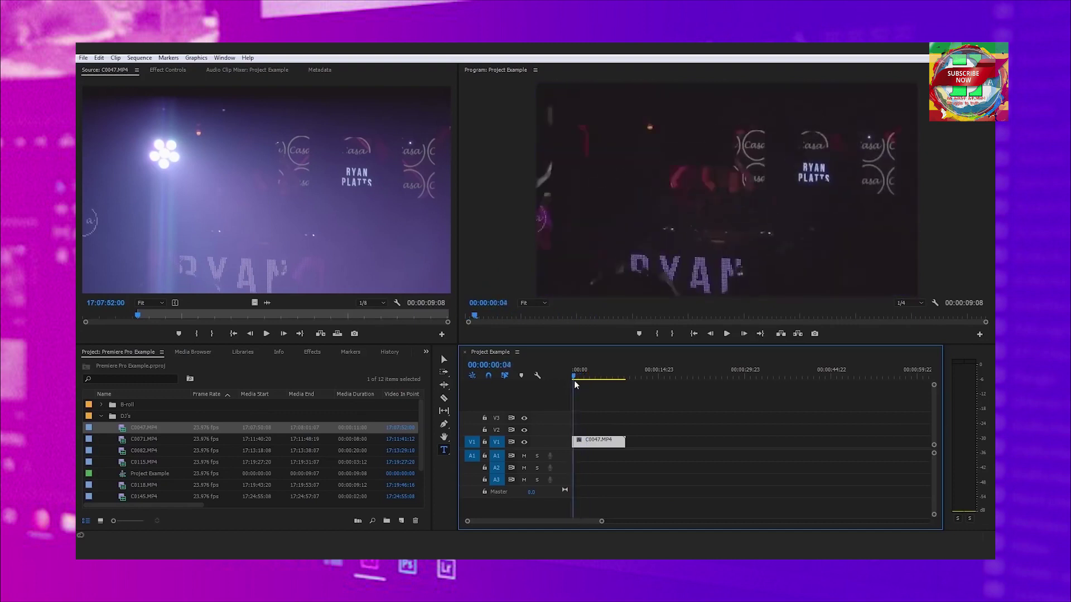
Add a full C0047 copy right after the first clip and mute track A1
left_click_drag(97, 429, 639, 442)
left_click(643, 372)
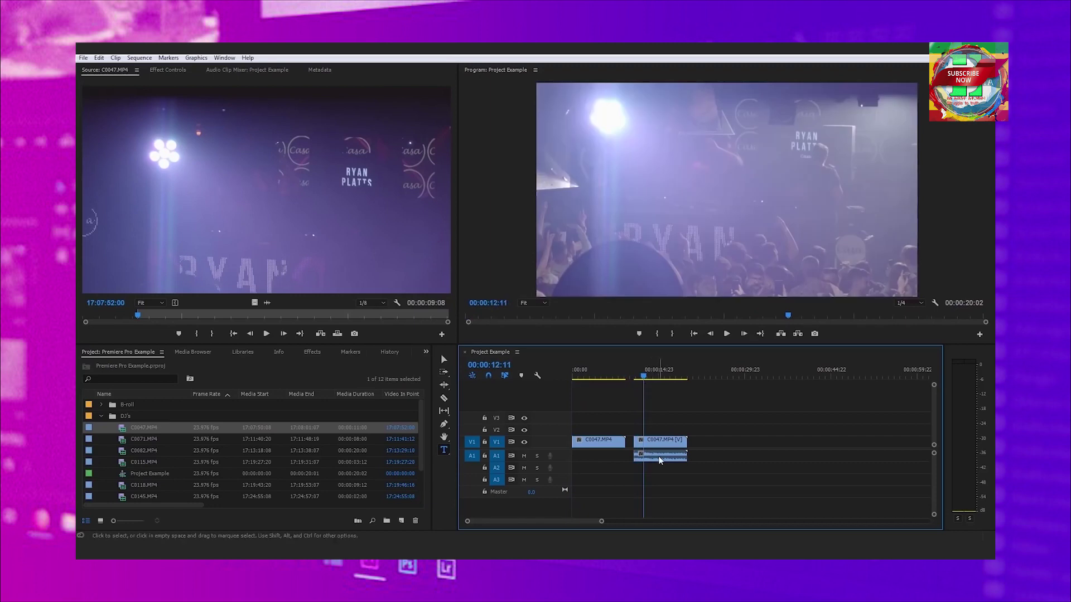
left_click(524, 455)
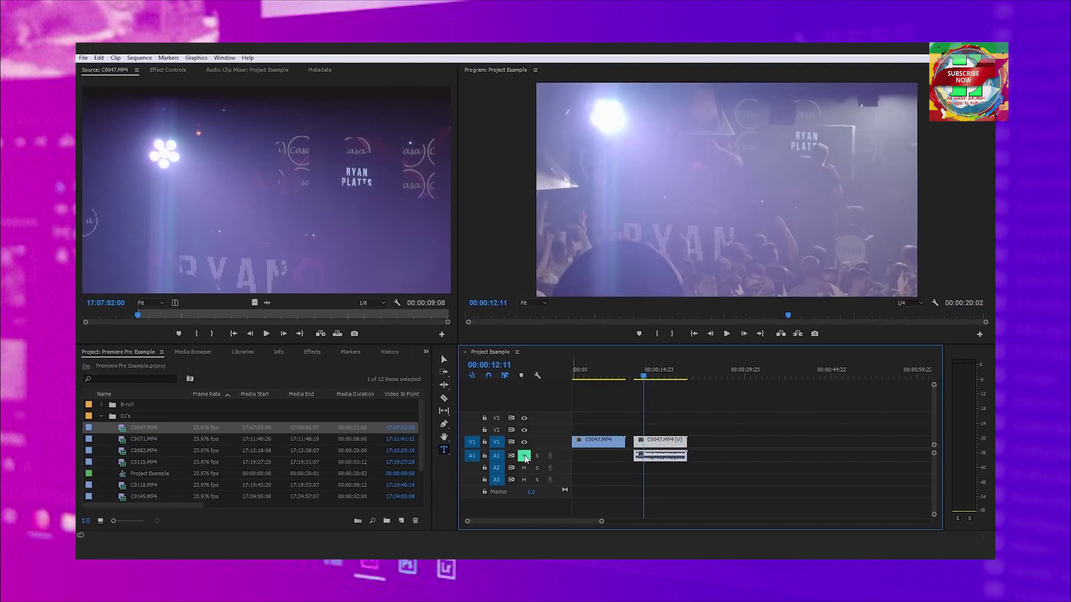
Unmute A1, unlink the second C0047, delete its audio and cut its video
left_click(524, 455)
right_click(665, 440)
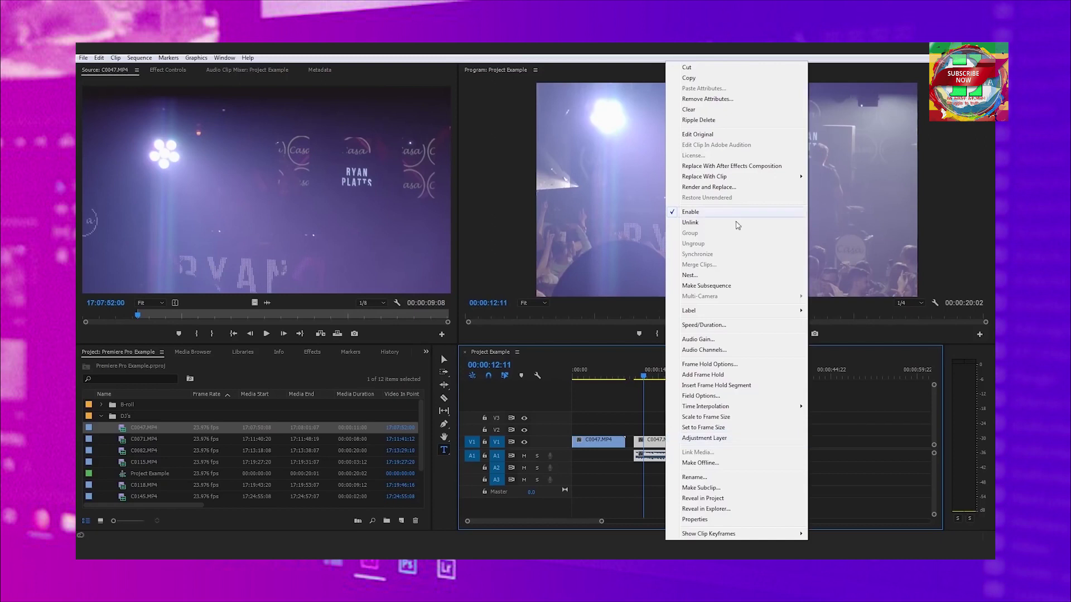
left_click(705, 223)
left_click(674, 457)
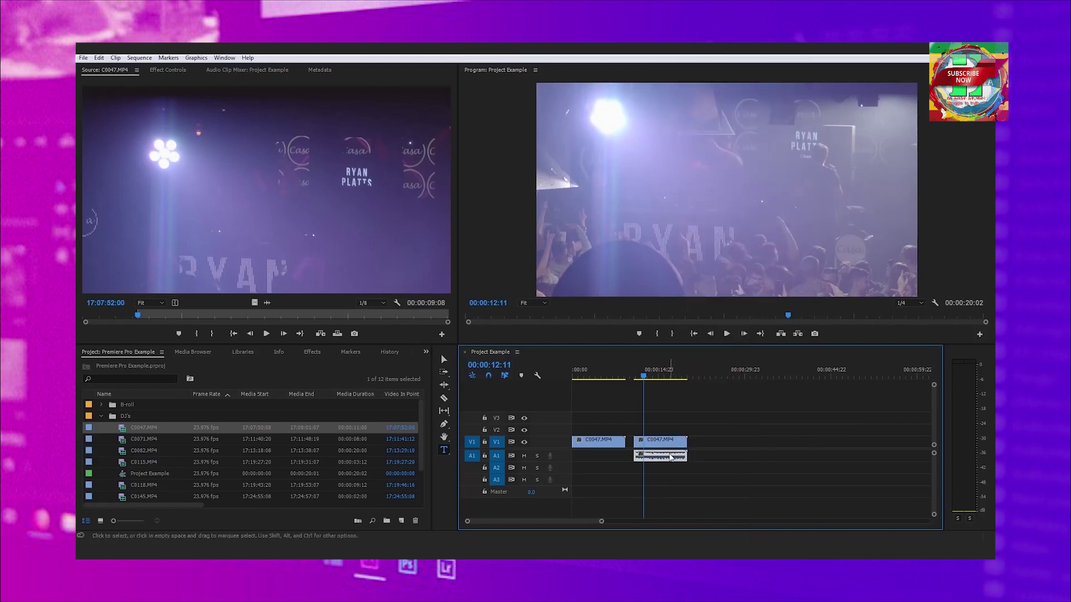
right_click(671, 458)
left_click(714, 76)
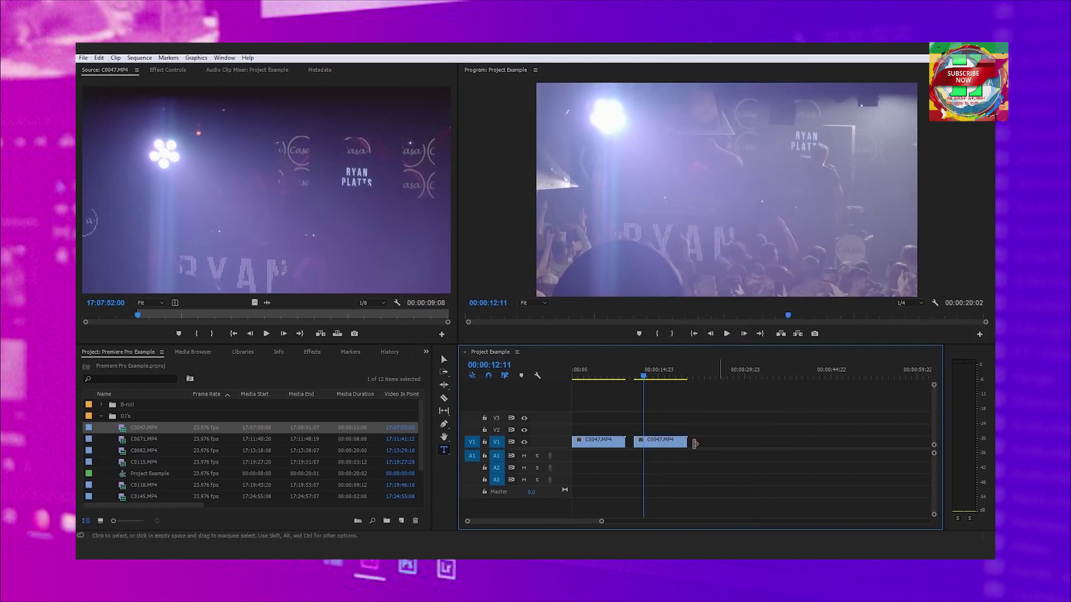
right_click(665, 450)
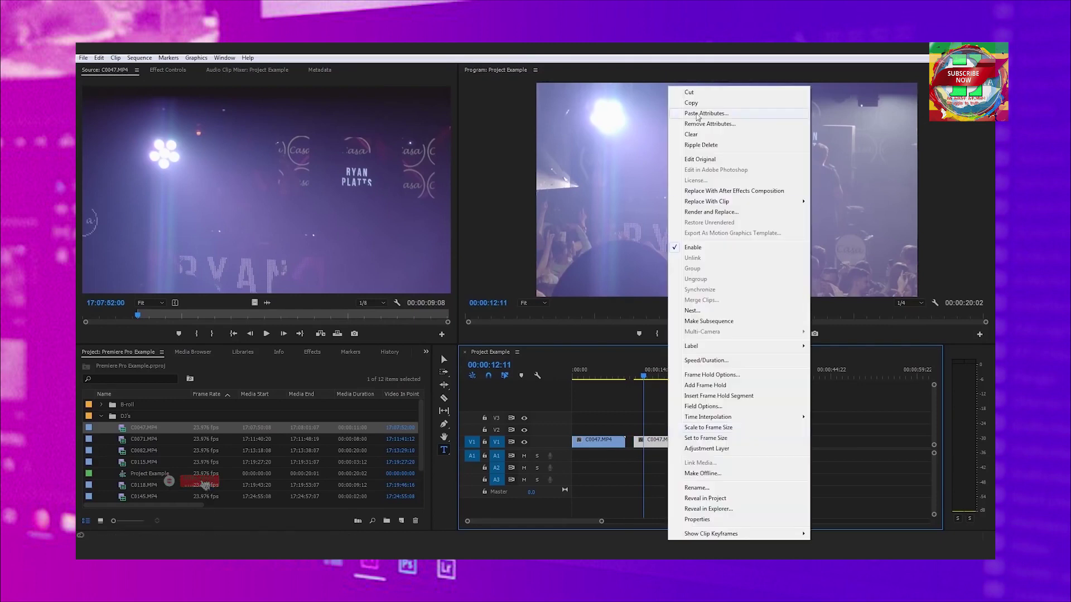
left_click(690, 93)
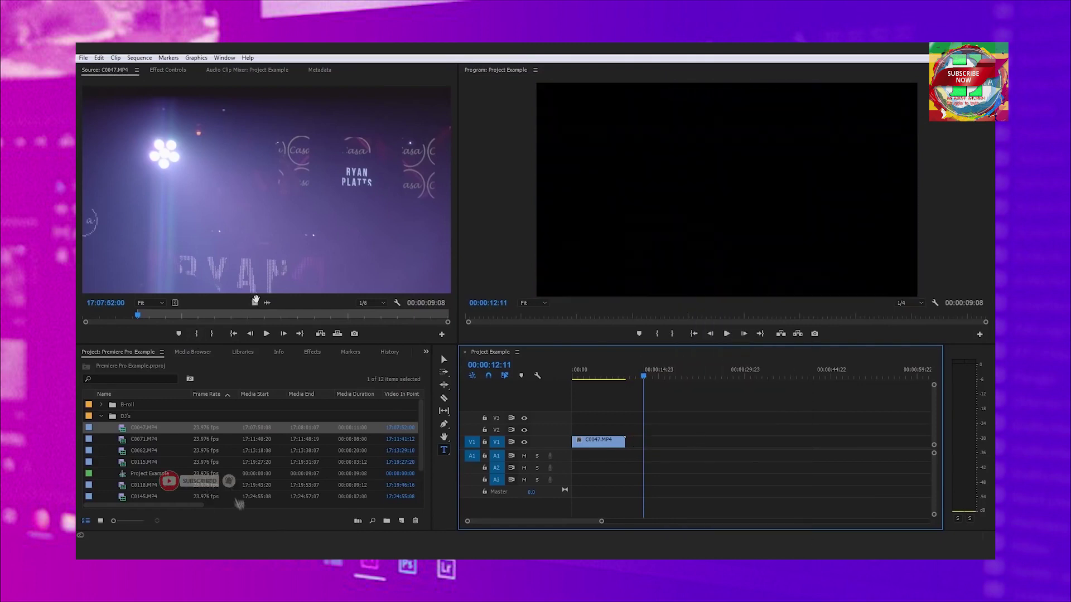
Delete the video-only C0047 and place an audio-only C0047 at the sequence start
mouse_move(351, 313)
left_mouse_down()
mouse_move(623, 440)
mouse_move(614, 445)
left_mouse_up()
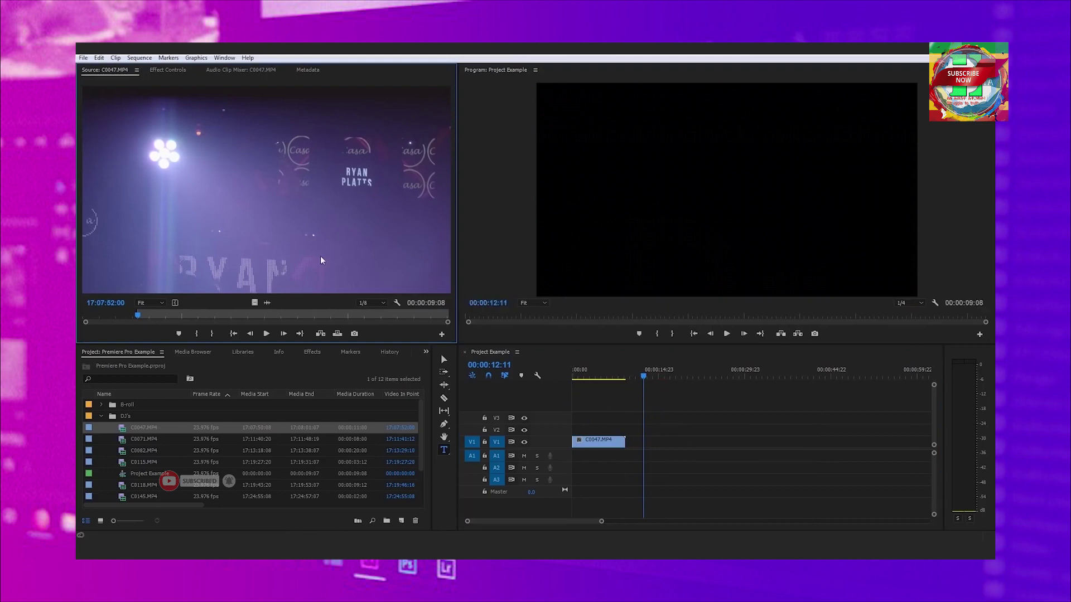
left_click(612, 445)
key("Home")
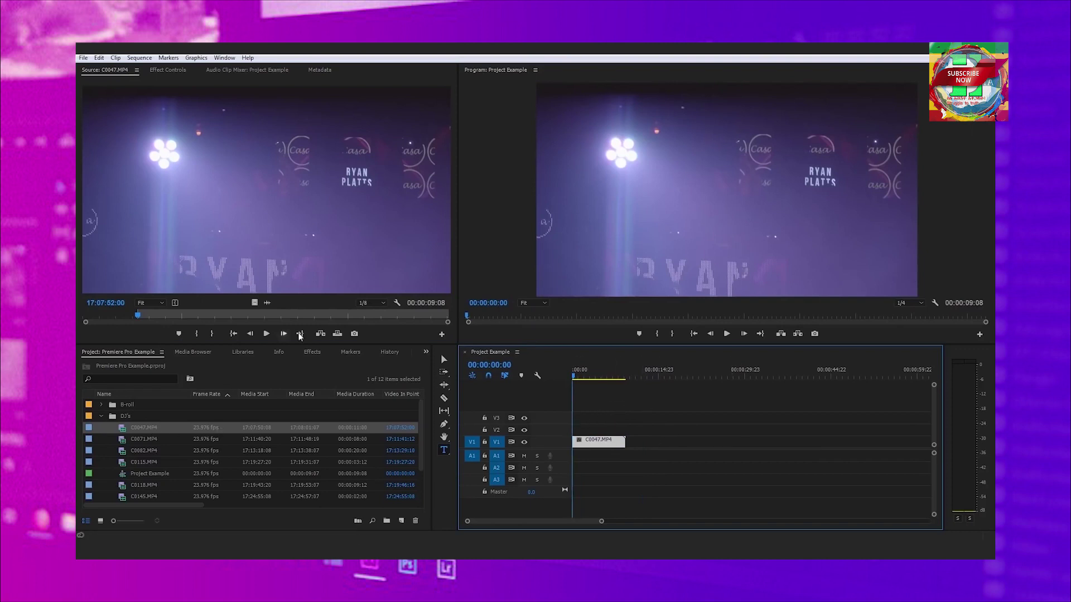
key("Delete")
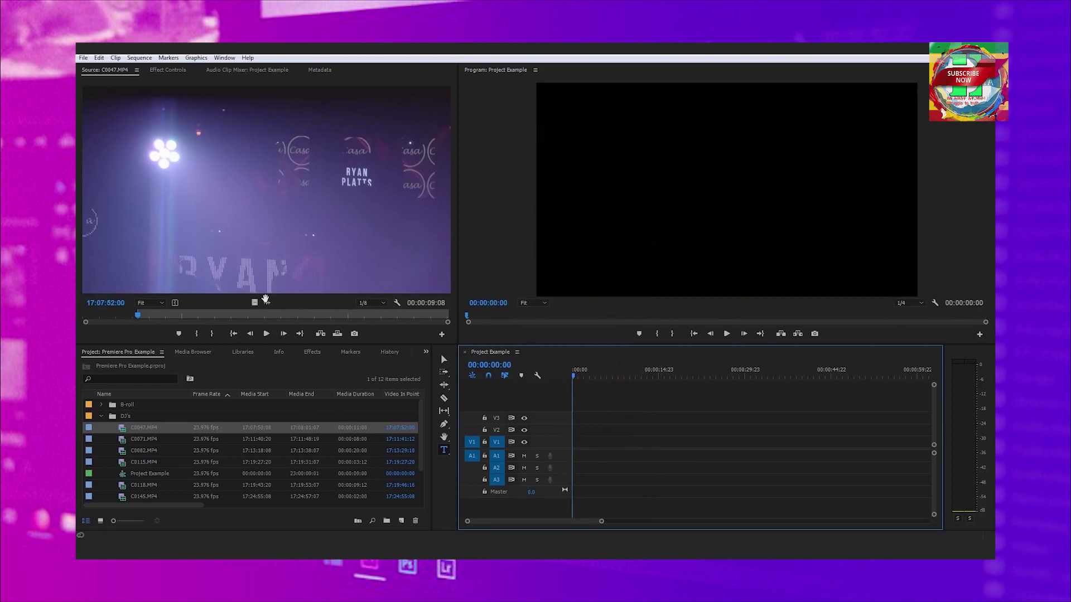
mouse_move(265, 300)
left_mouse_down()
mouse_move(581, 415)
mouse_move(581, 456)
left_mouse_up()
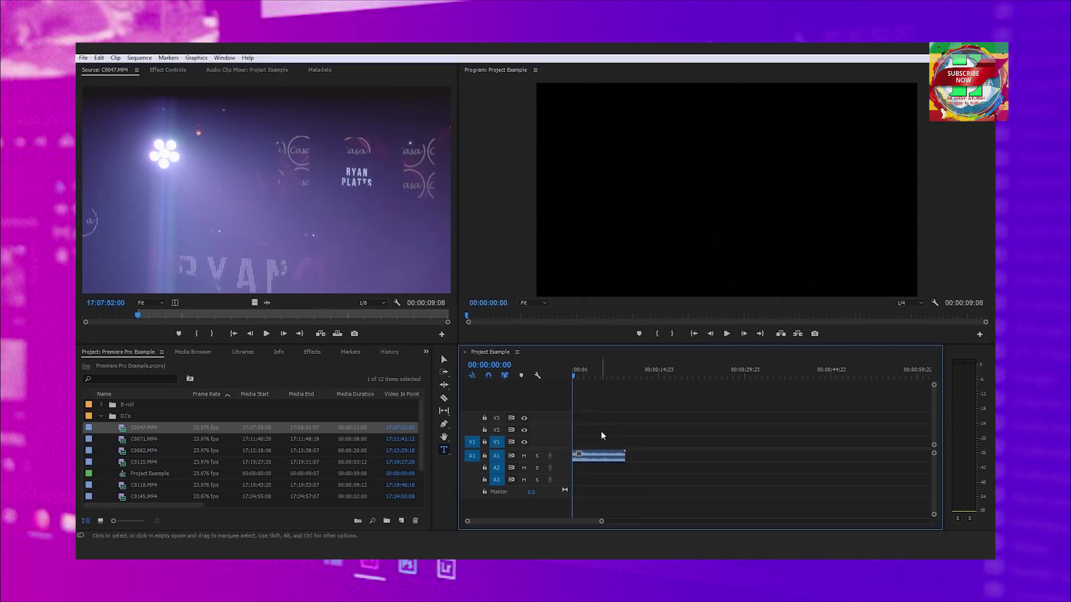